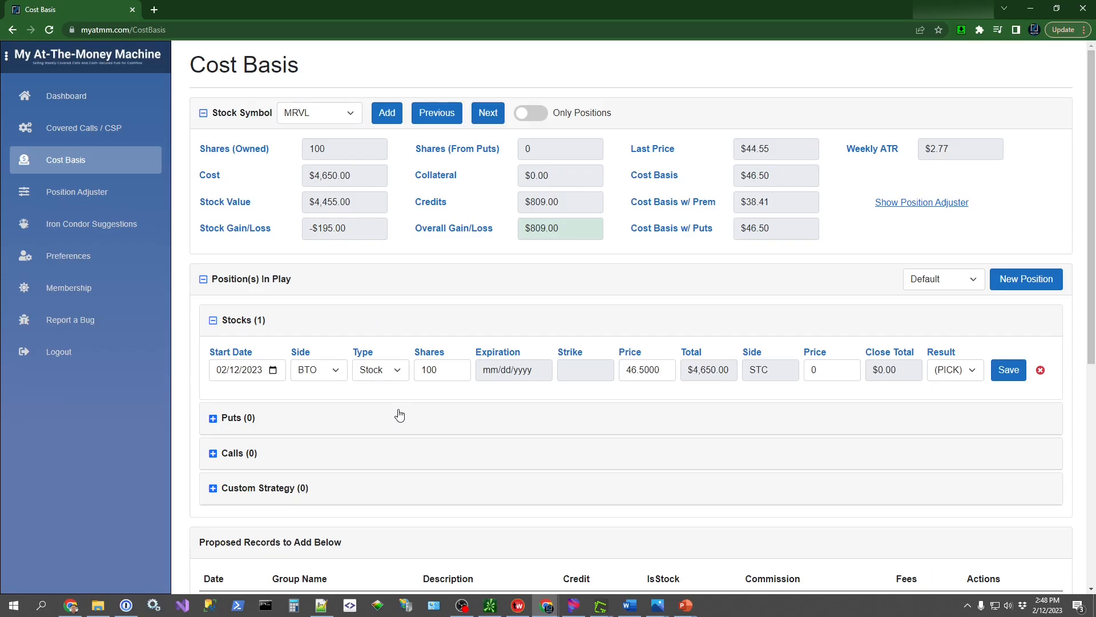
Step: Expand the Puts and Calls sections of the MRVL positions in play
{"action": "left_click", "coordinate": [398, 421]}
{"action": "left_click", "coordinate": [397, 480]}
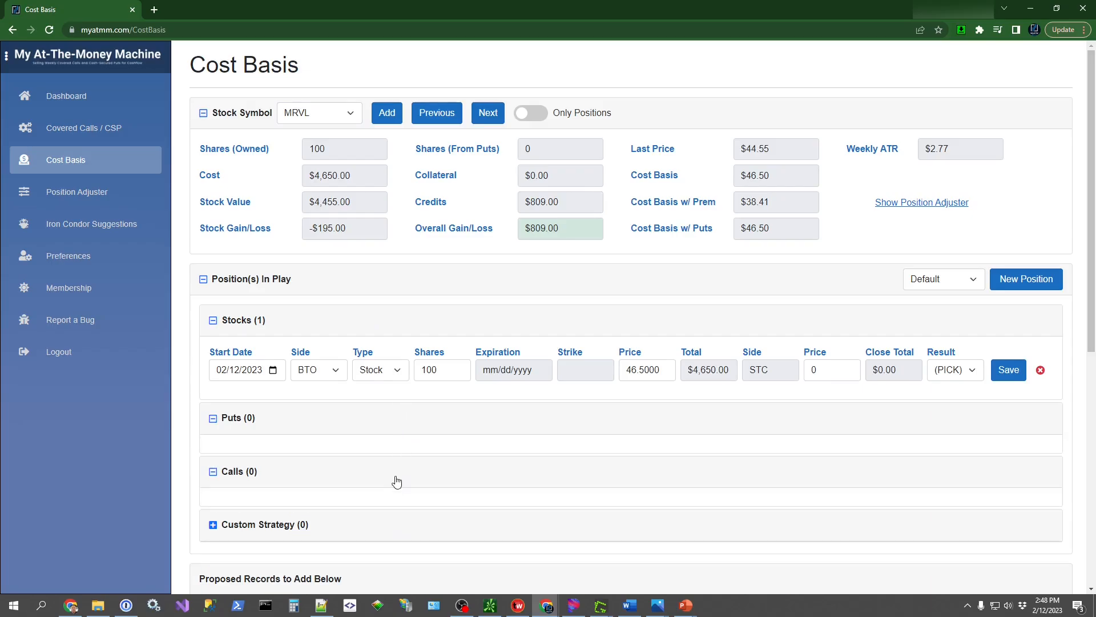
{"action": "scroll", "coordinate": [477, 462], "scroll_direction": "down", "scroll_amount": 1}
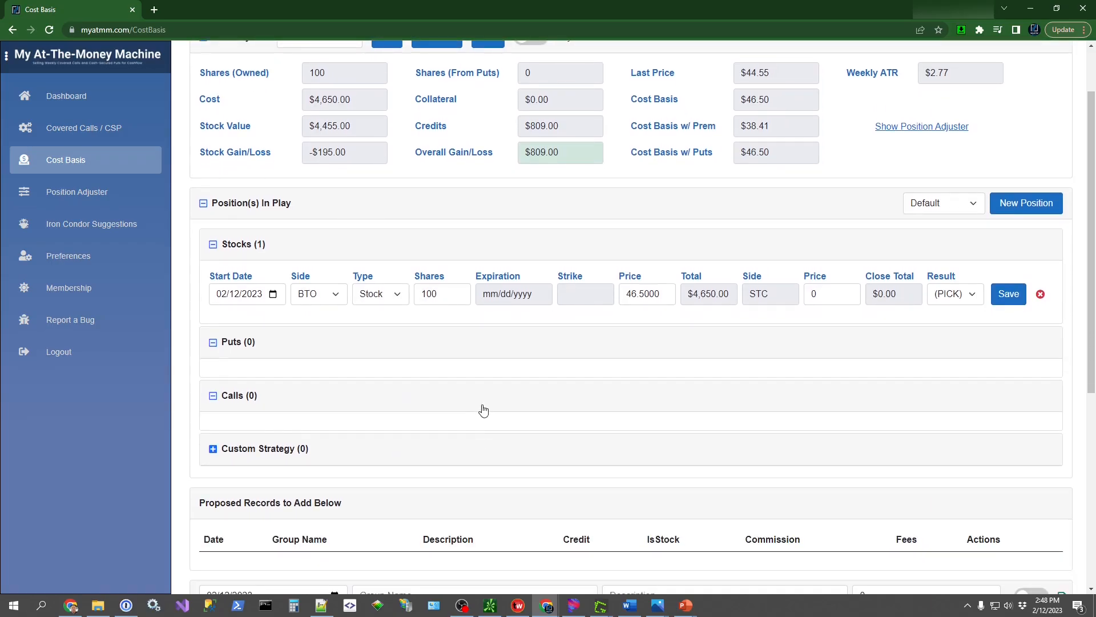
{"action": "scroll", "coordinate": [484, 410], "scroll_direction": "up", "scroll_amount": 1}
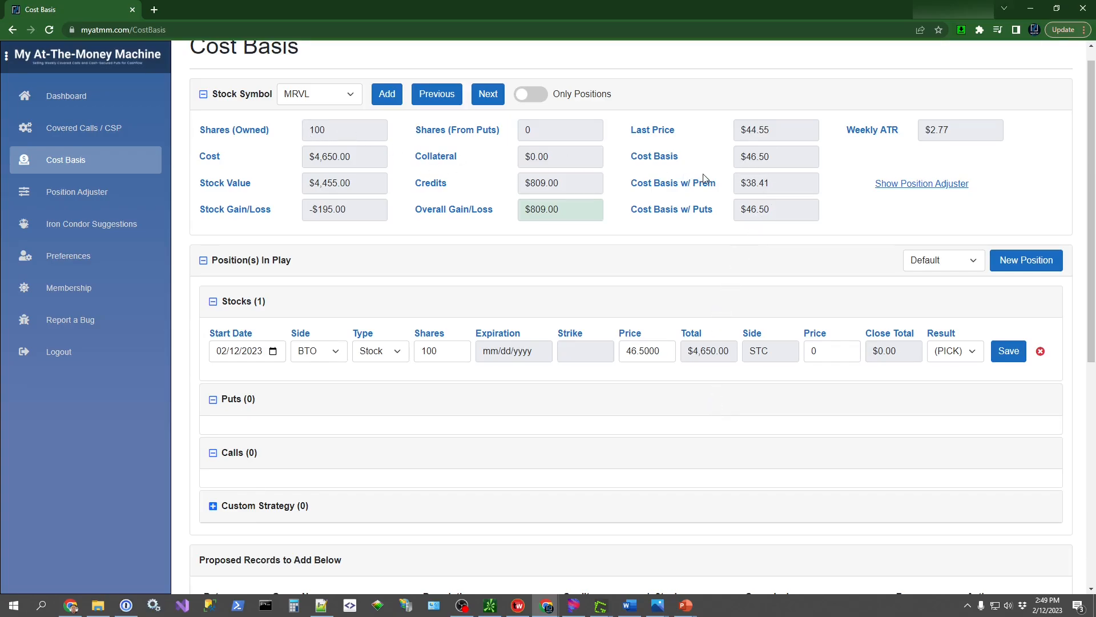
Step: Examine MRVL's cost basis, its cost basis with premium and with puts, and the overall gain/loss in the summary
{"action": "triple_click", "coordinate": [777, 156]}
{"action": "left_click", "coordinate": [812, 160]}
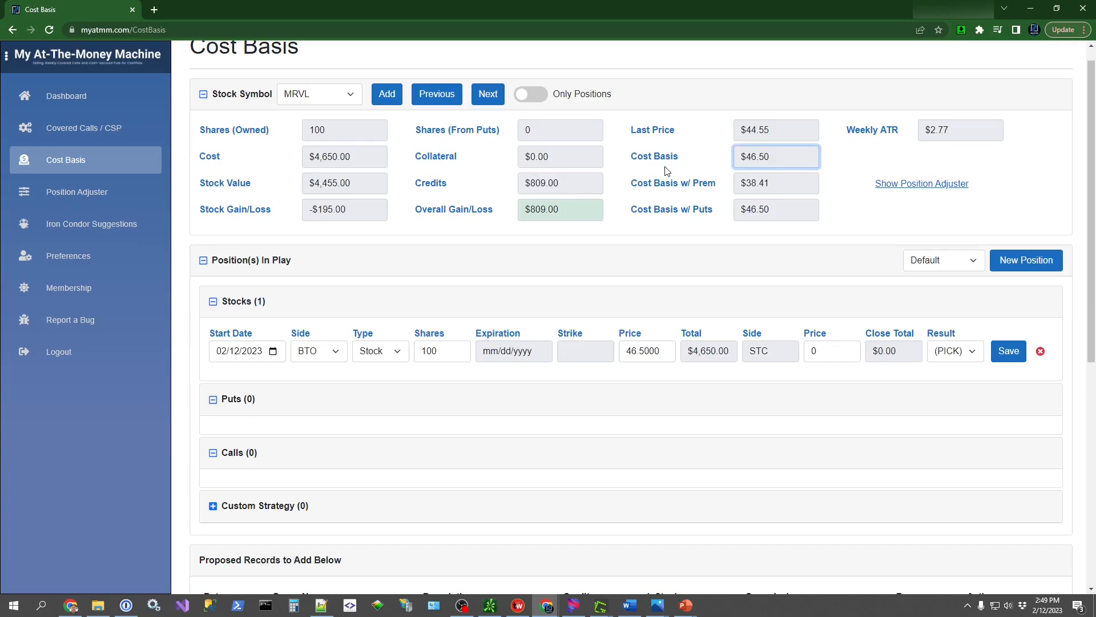
{"action": "left_click_drag", "start_coordinate": [638, 161], "coordinate": [680, 156]}
{"action": "left_click", "coordinate": [689, 156]}
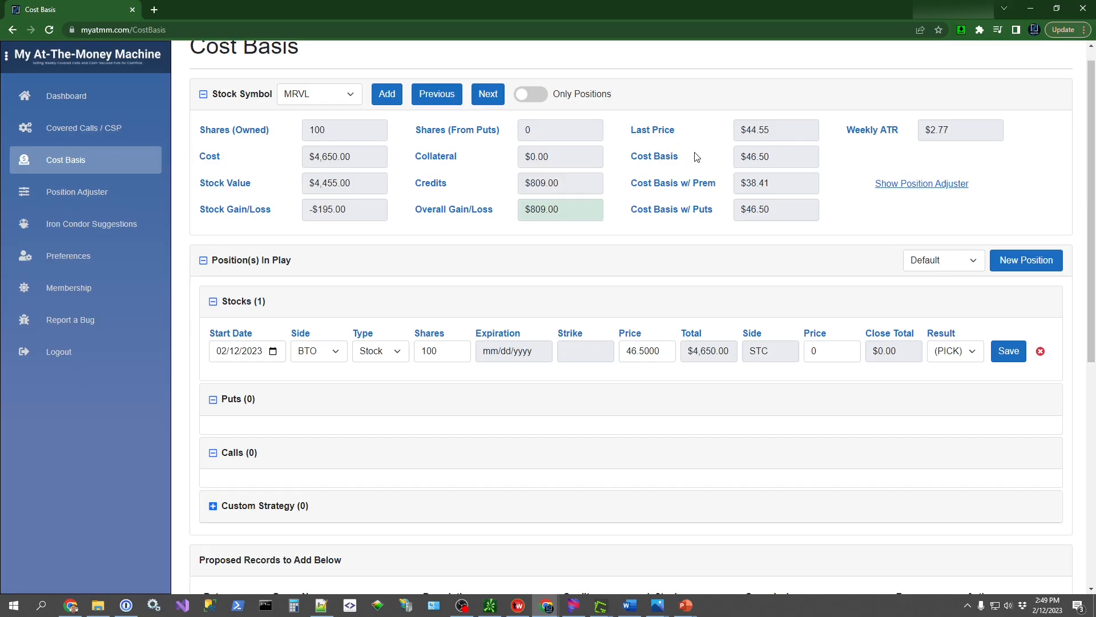
{"action": "left_click_drag", "start_coordinate": [631, 185], "coordinate": [722, 191]}
{"action": "left_click", "coordinate": [722, 189]}
{"action": "left_click_drag", "start_coordinate": [581, 211], "coordinate": [505, 216]}
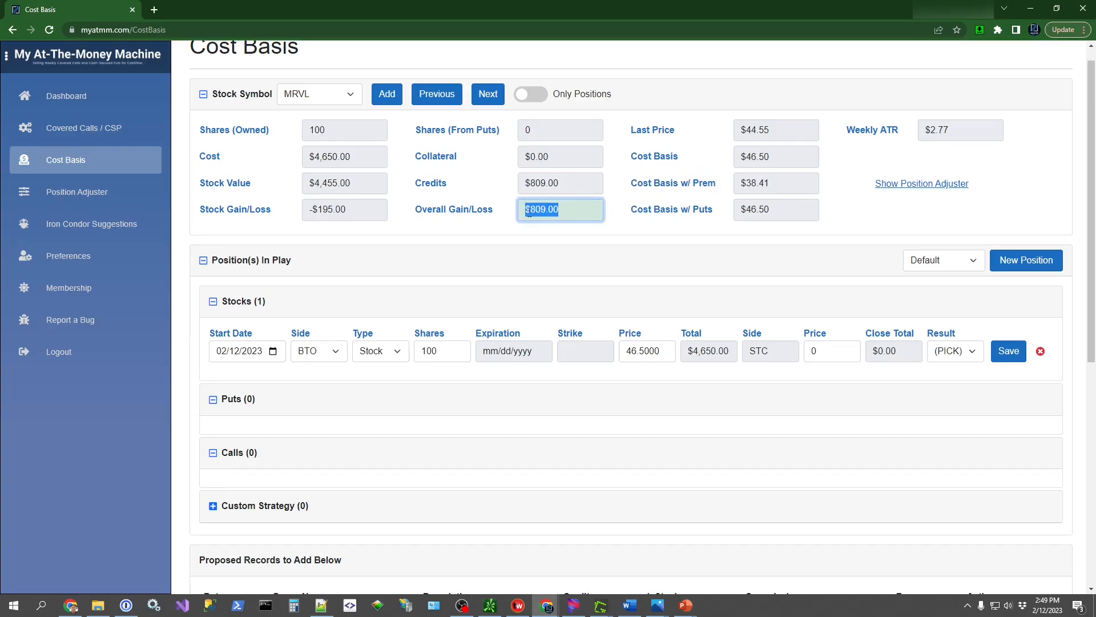
{"action": "left_click", "coordinate": [615, 214]}
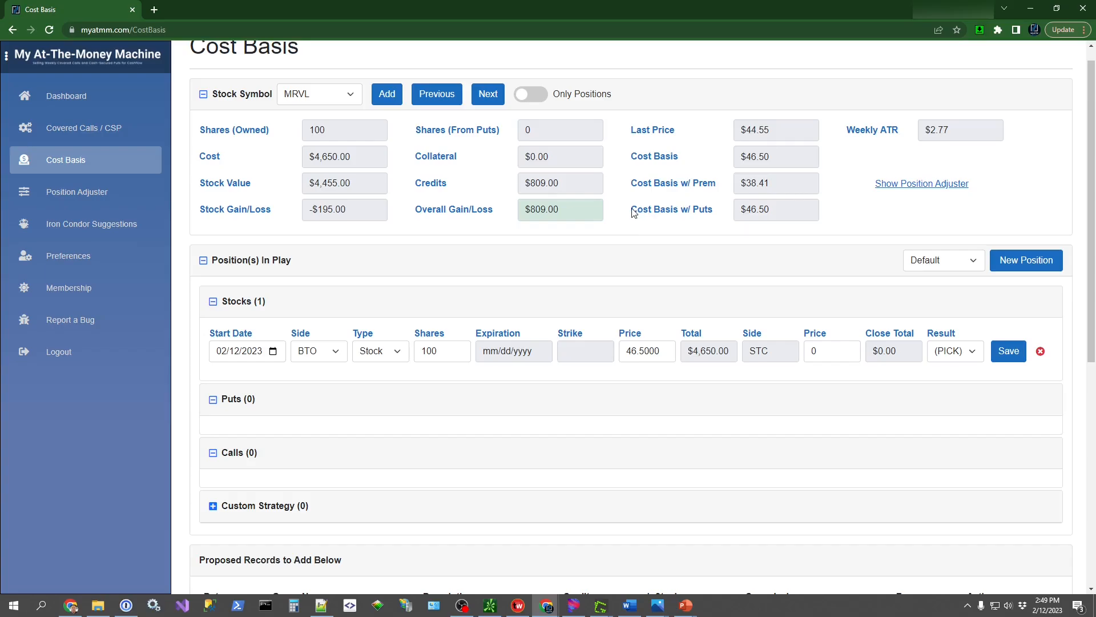
{"action": "left_click_drag", "start_coordinate": [632, 210], "coordinate": [720, 212]}
{"action": "left_click", "coordinate": [718, 213]}
{"action": "left_click_drag", "start_coordinate": [772, 210], "coordinate": [740, 211]}
{"action": "left_click_drag", "start_coordinate": [773, 157], "coordinate": [733, 162]}
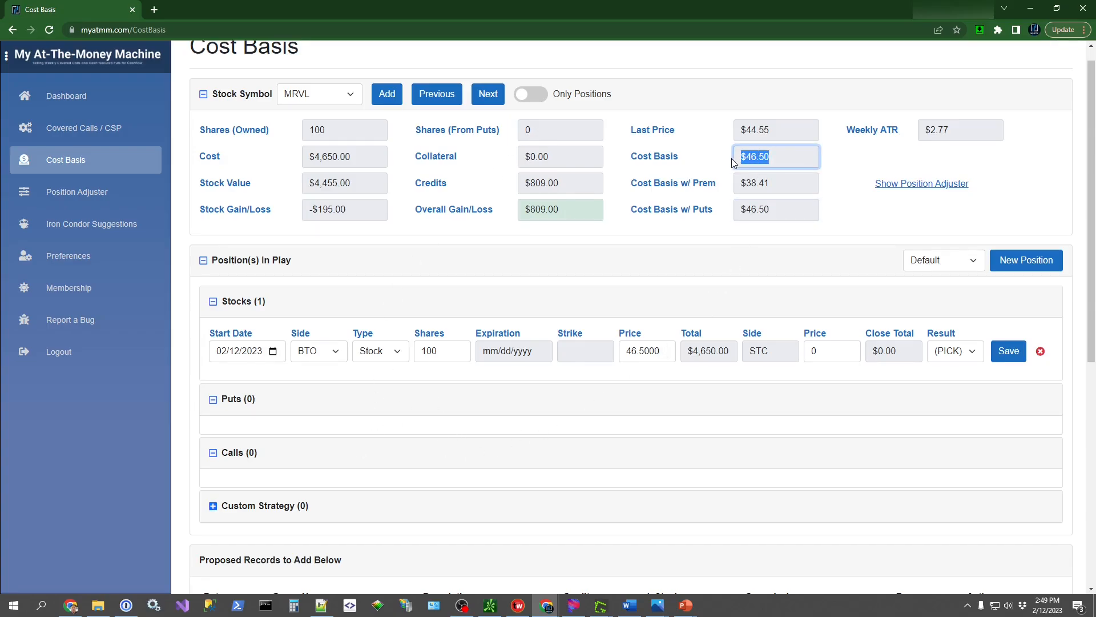
{"action": "left_click", "coordinate": [718, 220]}
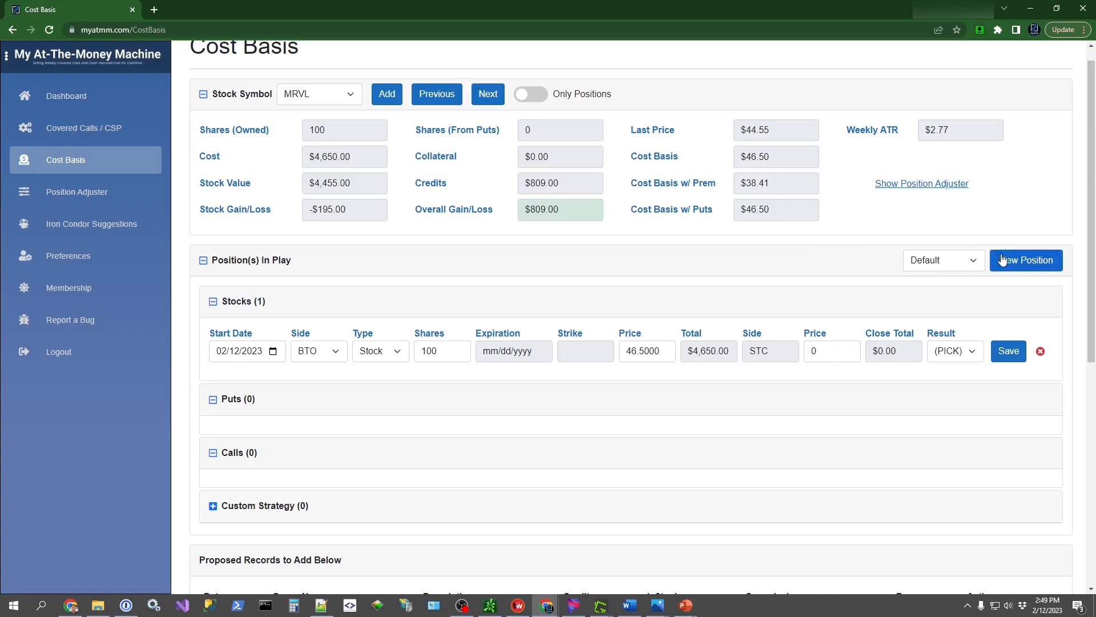
Step: Add two new draft positions for MRVL and set the side of both to STO
{"action": "left_click", "coordinate": [1018, 262]}
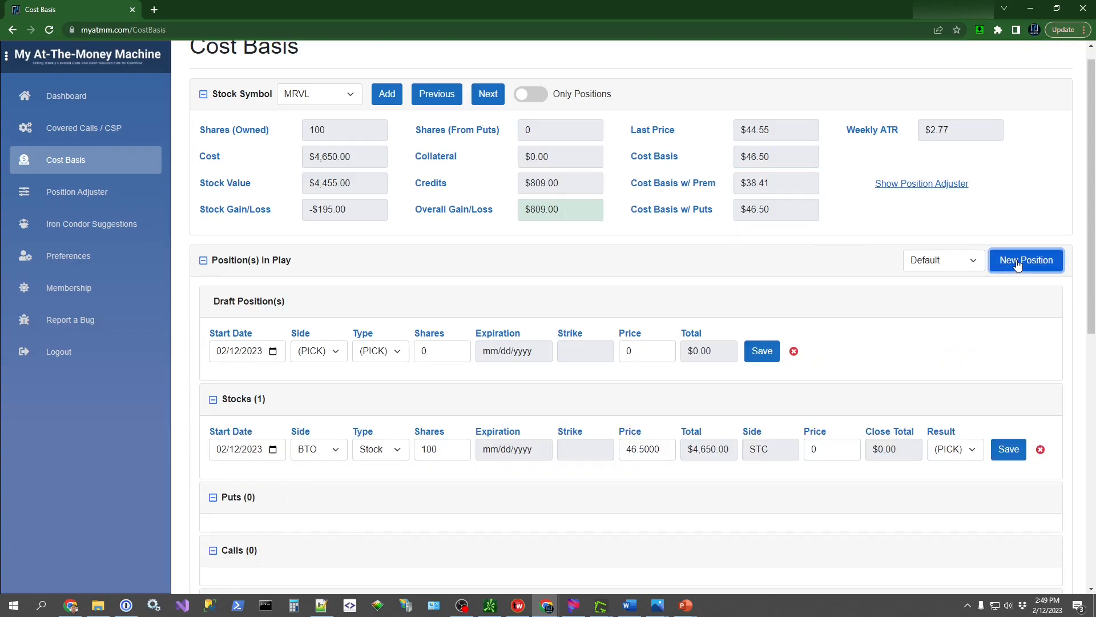
{"action": "left_click", "coordinate": [1017, 263]}
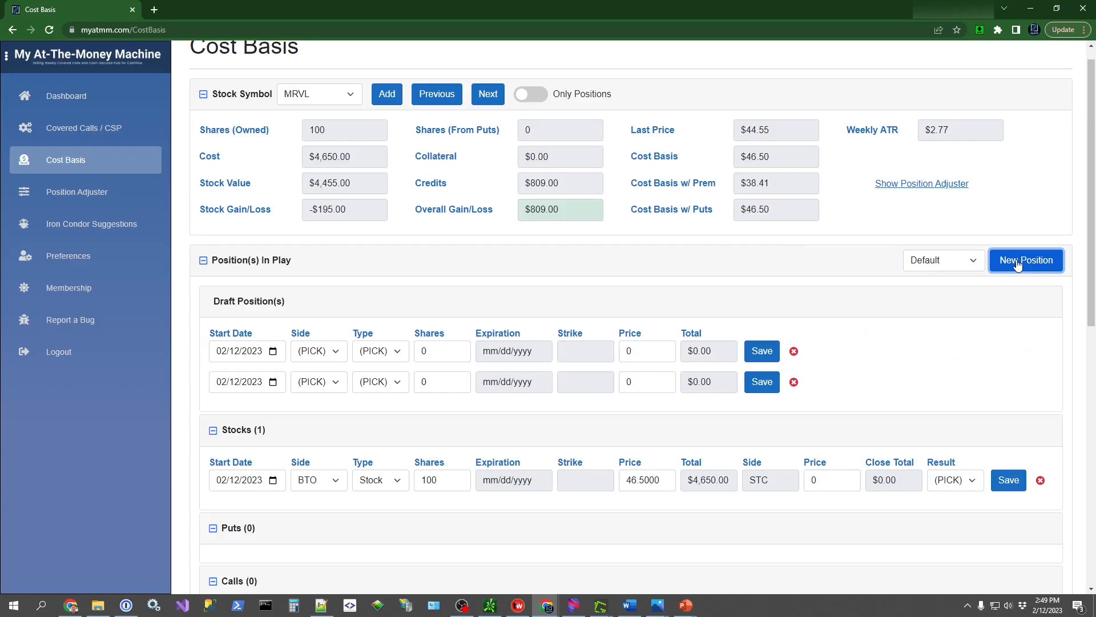
{"action": "left_click", "coordinate": [329, 354]}
{"action": "left_click", "coordinate": [329, 378]}
{"action": "left_click", "coordinate": [333, 384]}
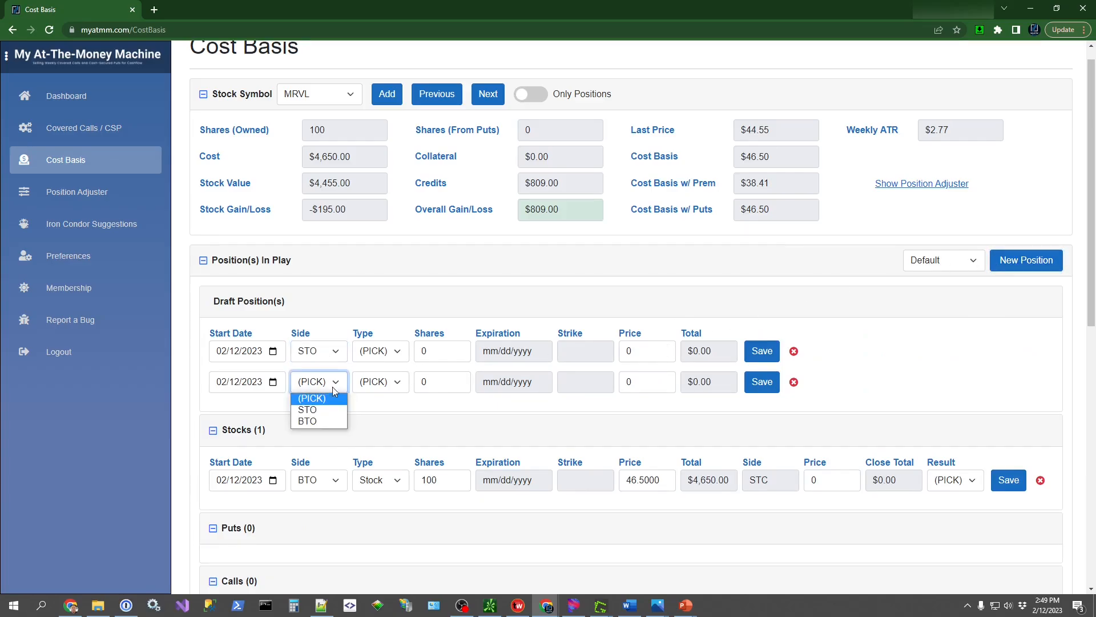
{"action": "left_click", "coordinate": [329, 409]}
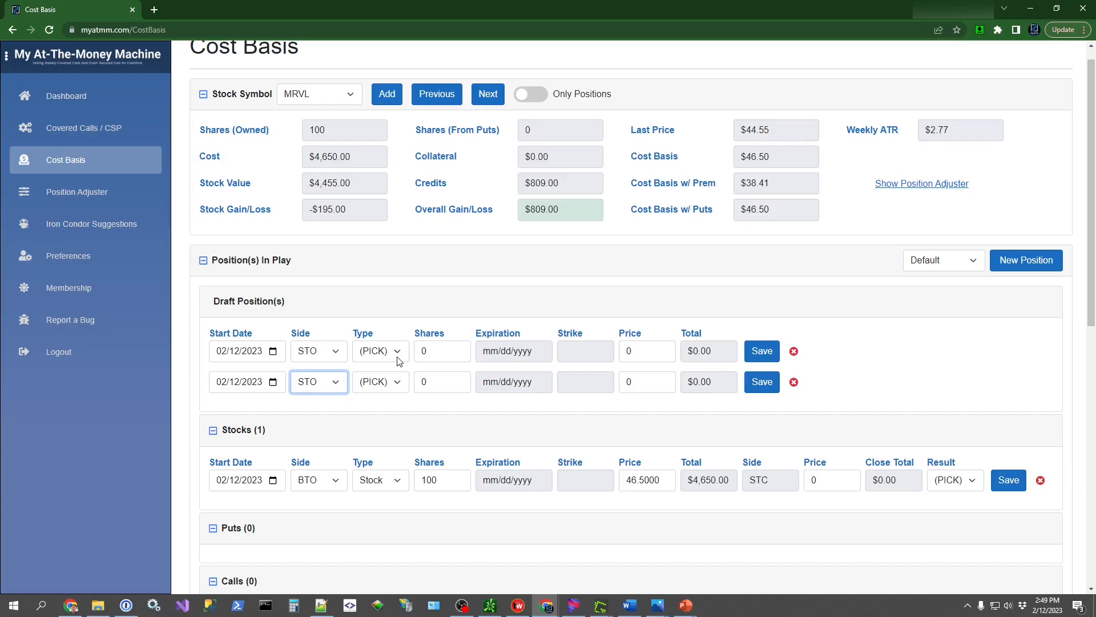
Step: Make the first draft position a Call and the second a Put, with 1 contract each
{"action": "left_click", "coordinate": [398, 358]}
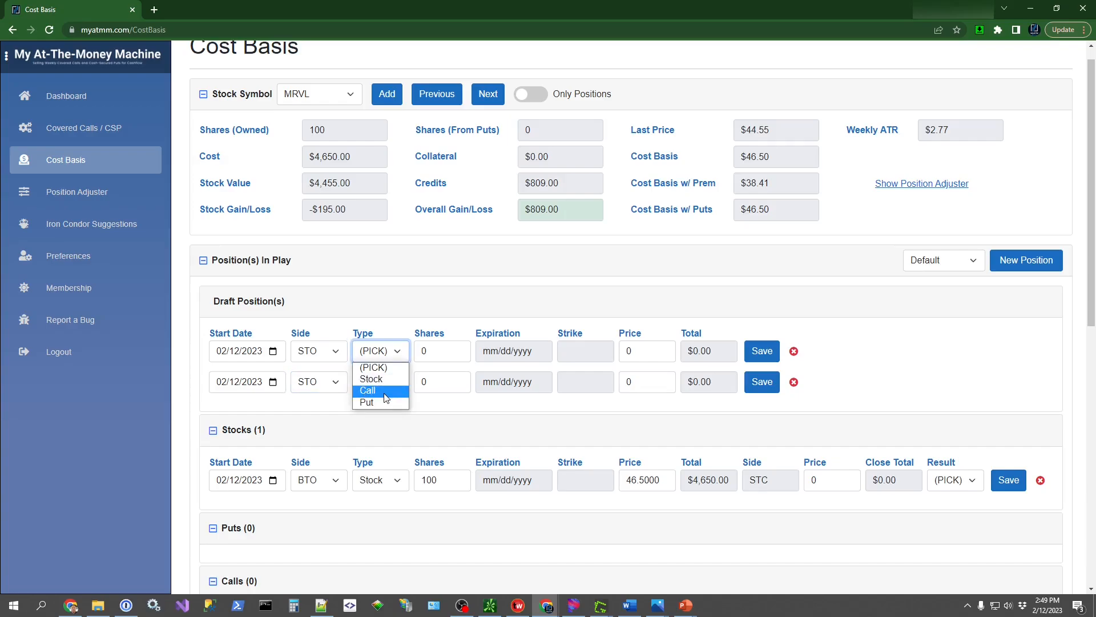
{"action": "left_click", "coordinate": [386, 392]}
{"action": "left_click", "coordinate": [396, 384]}
{"action": "left_click", "coordinate": [382, 429]}
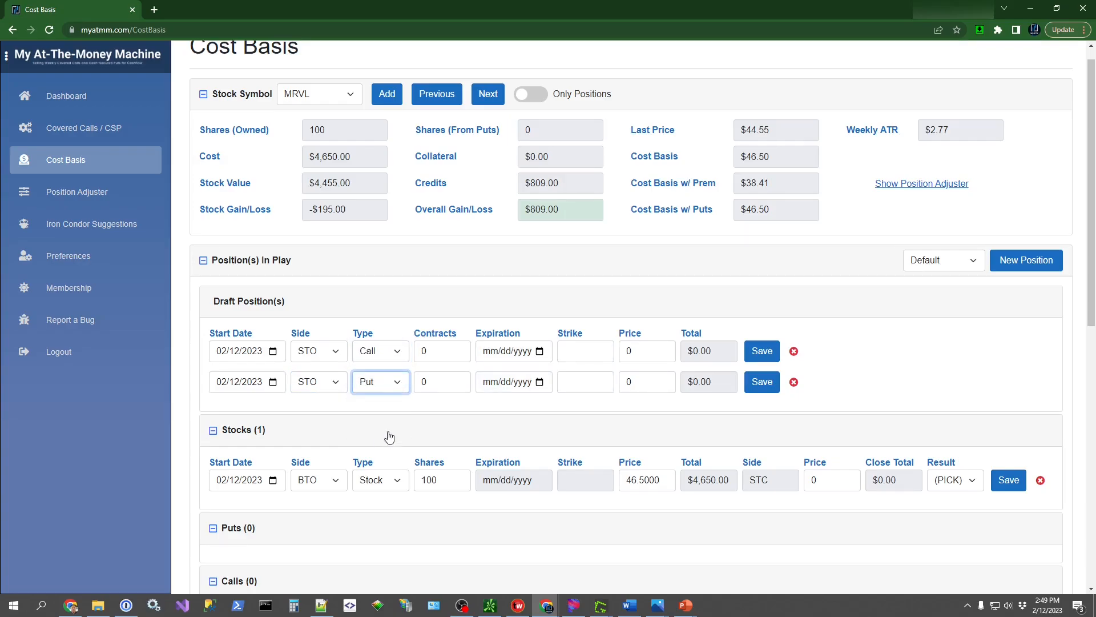
{"action": "left_click", "coordinate": [459, 347]}
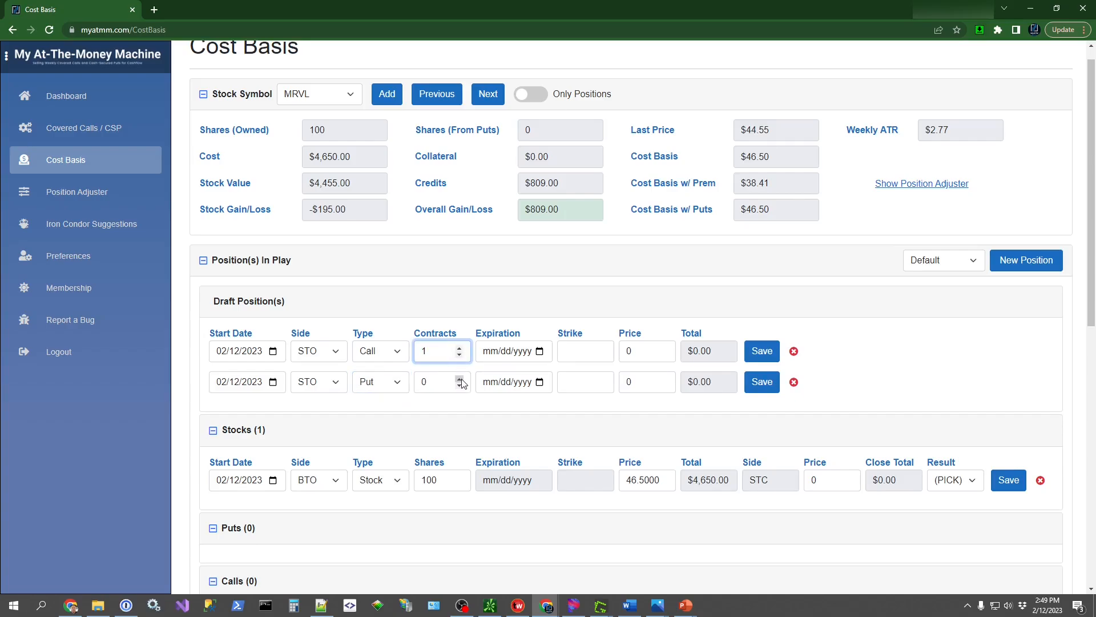
{"action": "left_click", "coordinate": [459, 379]}
Step: Set the expiration of both the call and the put drafts to 02/17/2023
{"action": "left_click", "coordinate": [541, 351]}
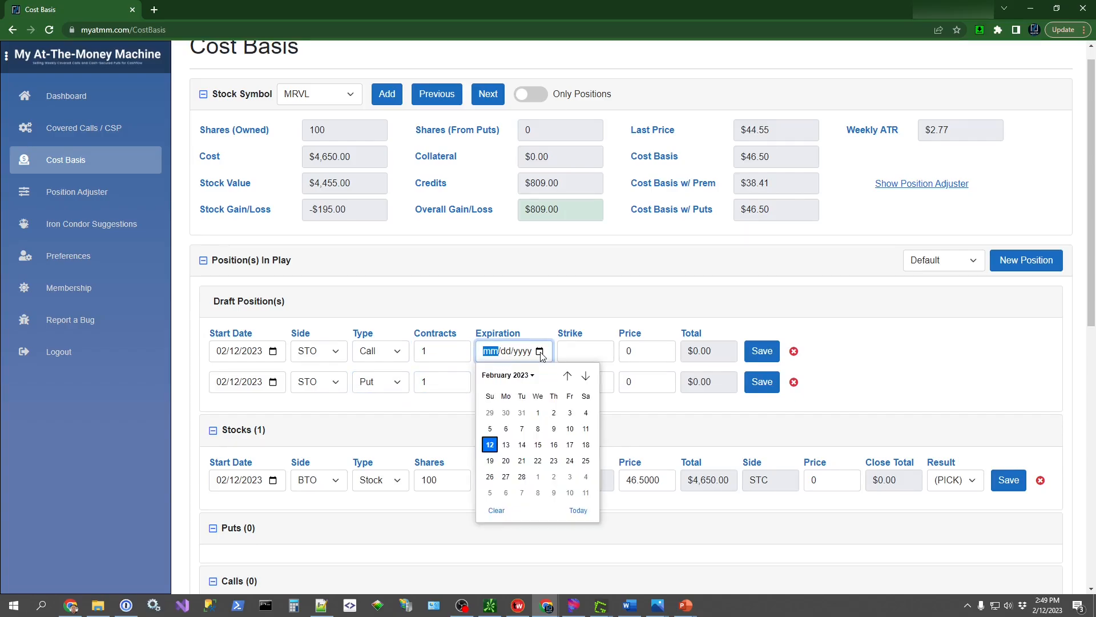
{"action": "left_click", "coordinate": [569, 444]}
{"action": "left_click", "coordinate": [541, 388]}
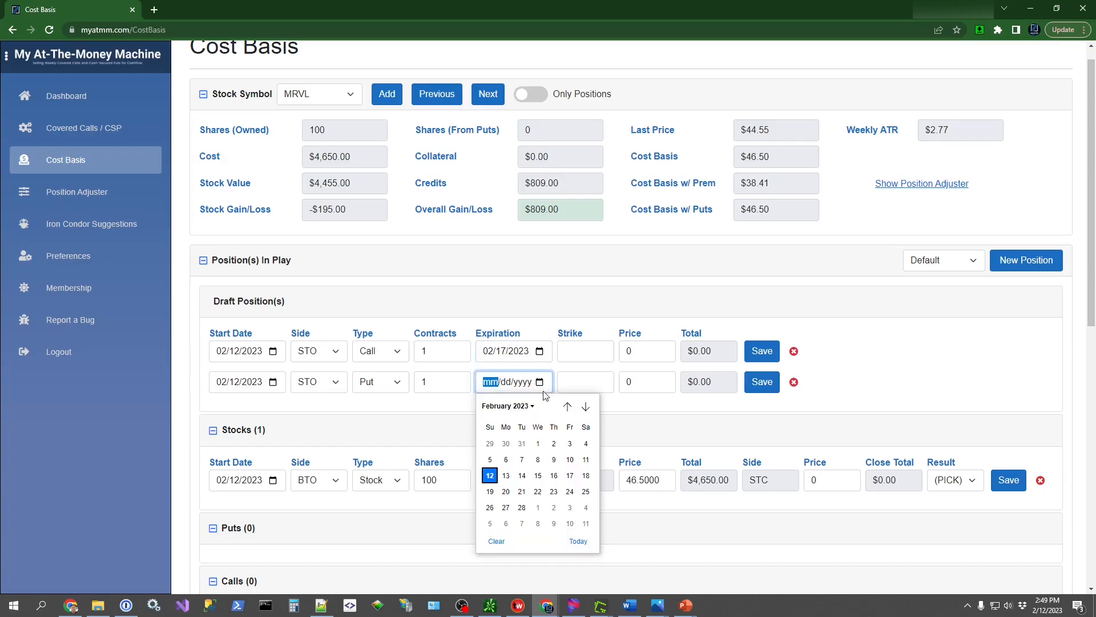
{"action": "left_click", "coordinate": [570, 475]}
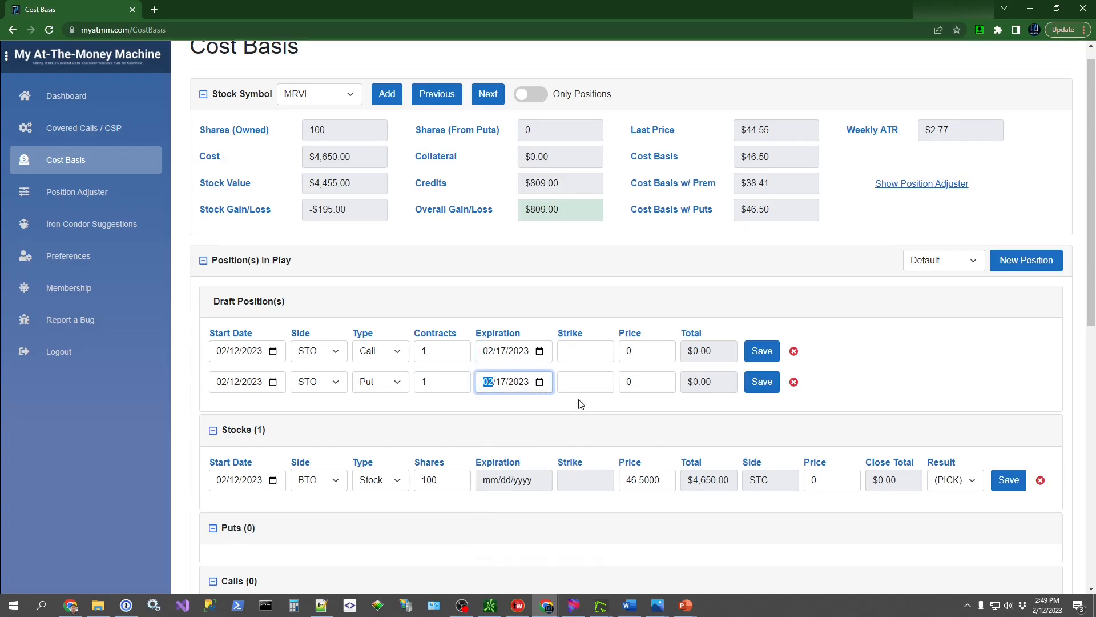
Step: Give the draft call a strike of 46.5 and a price of 1.05
{"action": "left_click", "coordinate": [573, 349]}
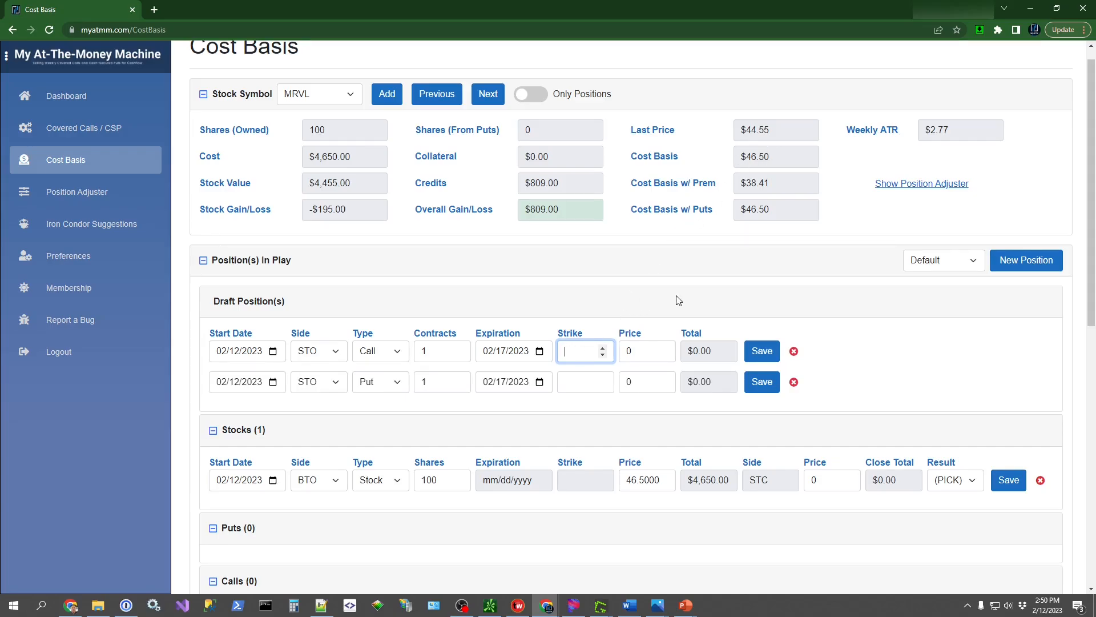
{"action": "type", "text": "46.5"}
{"action": "key", "text": "Tab"}
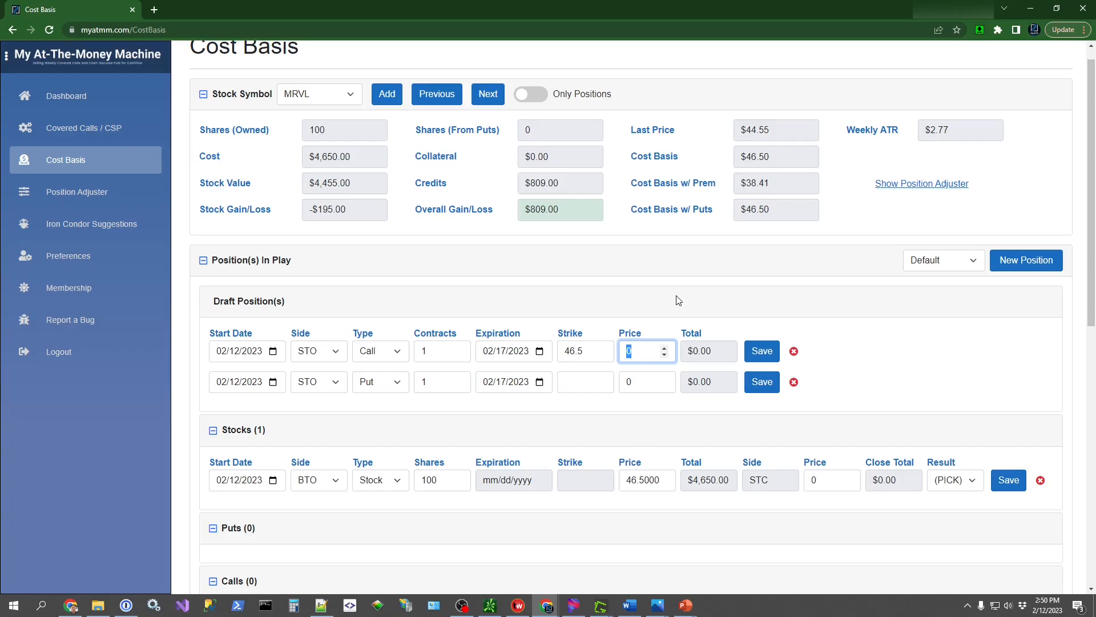
{"action": "type", "text": "1.05"}
Step: Check MRVL's last price and set the draft put's strike to 44.5
{"action": "left_click", "coordinate": [572, 384]}
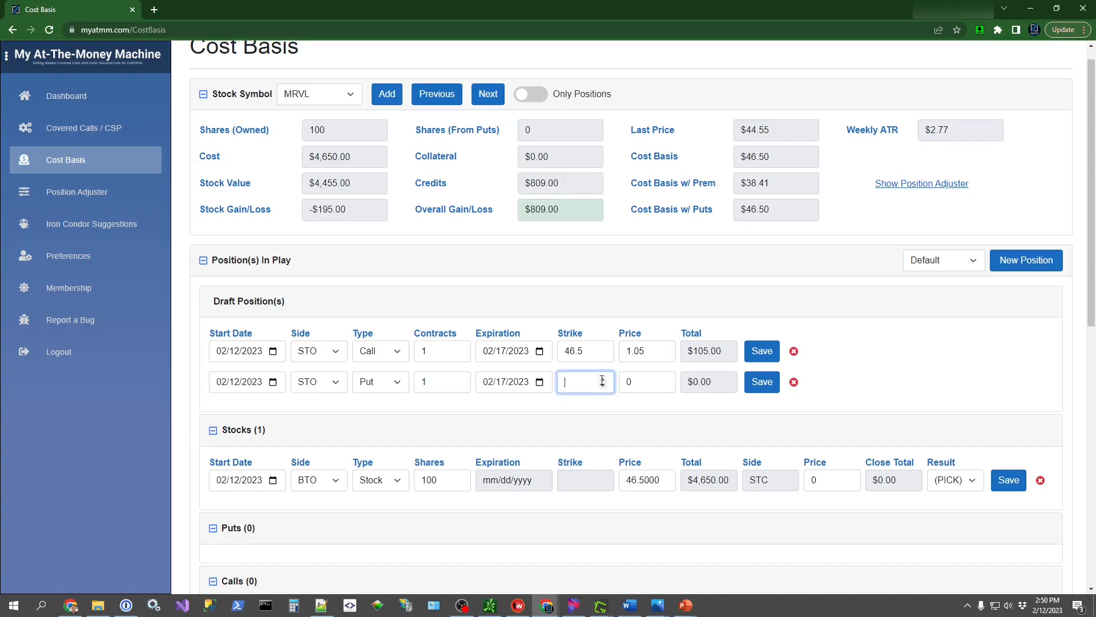
{"action": "left_click_drag", "start_coordinate": [775, 134], "coordinate": [740, 135]}
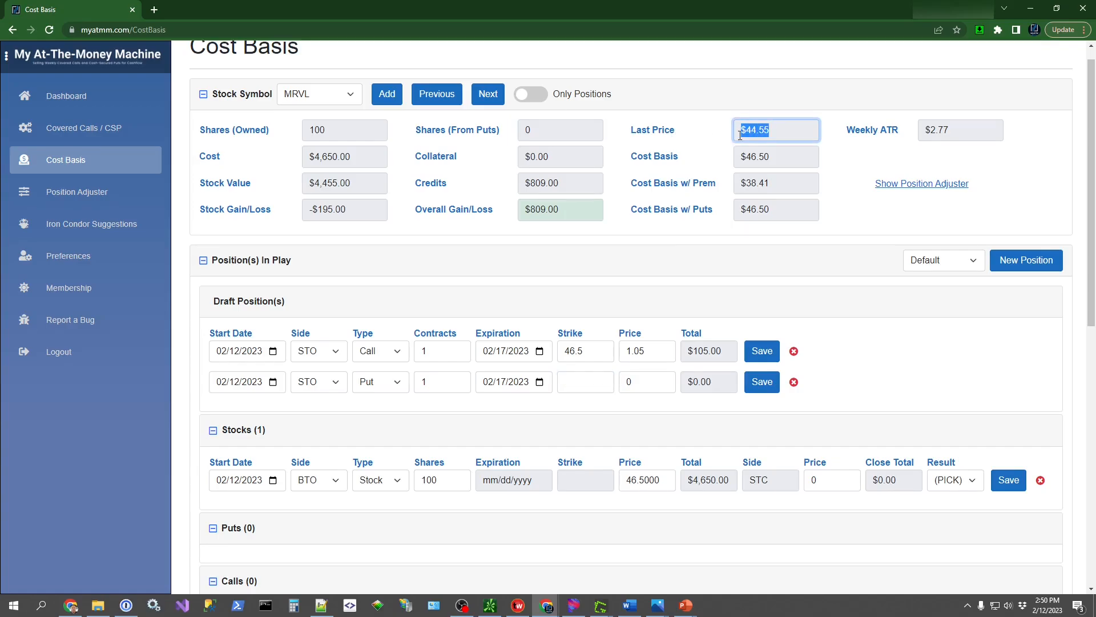
{"action": "left_click", "coordinate": [783, 131]}
{"action": "left_click", "coordinate": [586, 384]}
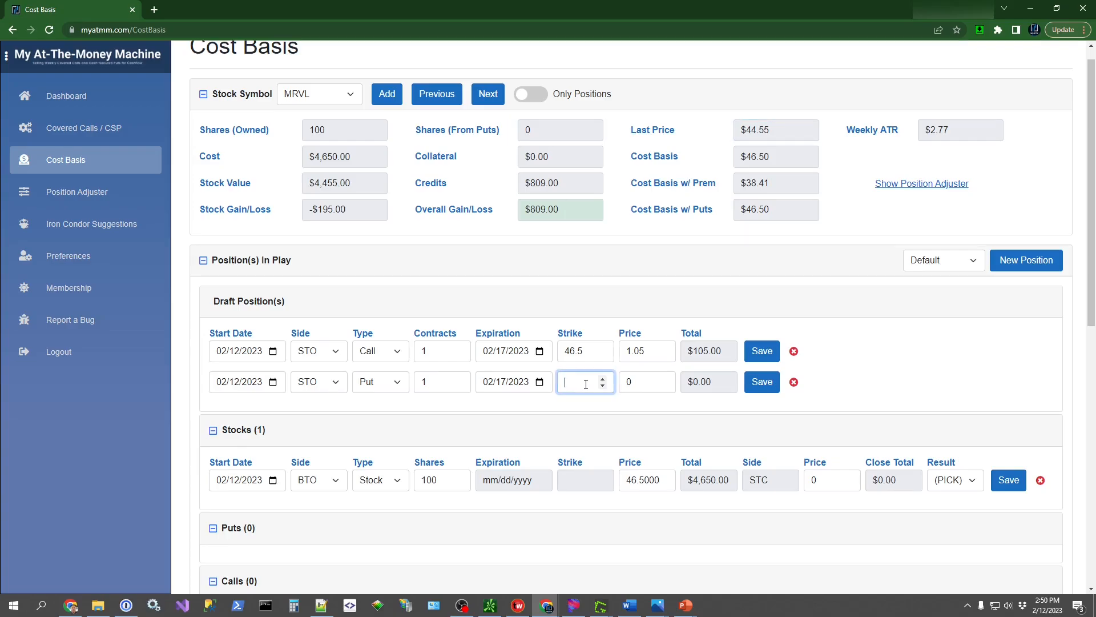
{"action": "type", "text": "44.5"}
{"action": "key", "text": "Tab"}
{"action": "type", "text": "."}
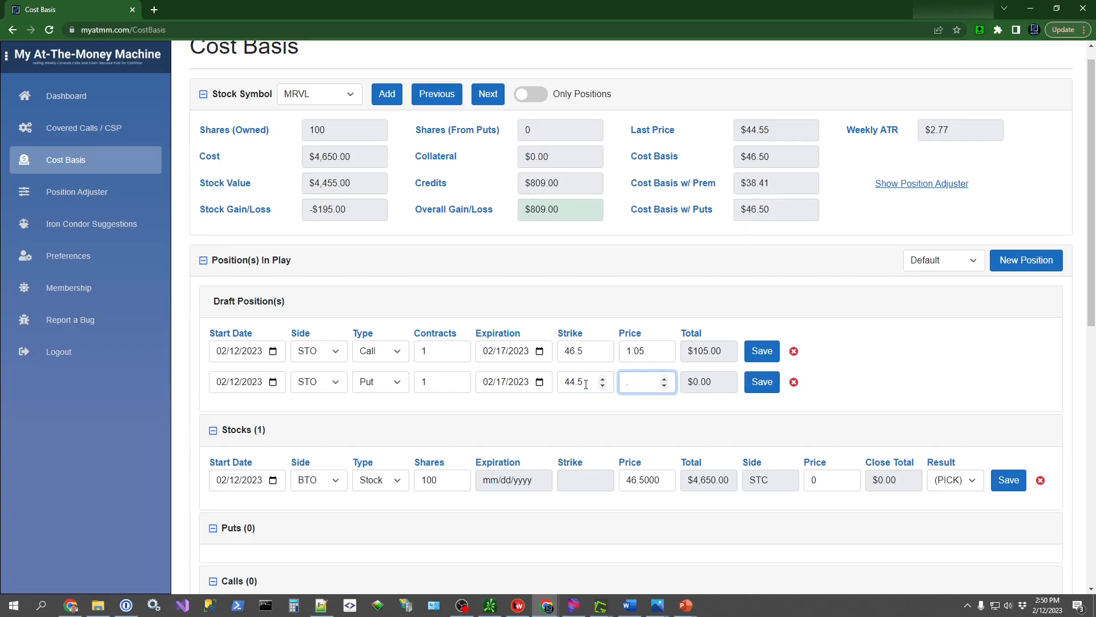
Step: Set the draft call's price to 0.63 and the draft put's price to 1.05
{"action": "left_click", "coordinate": [637, 350]}
{"action": "type", "text": ".63"}
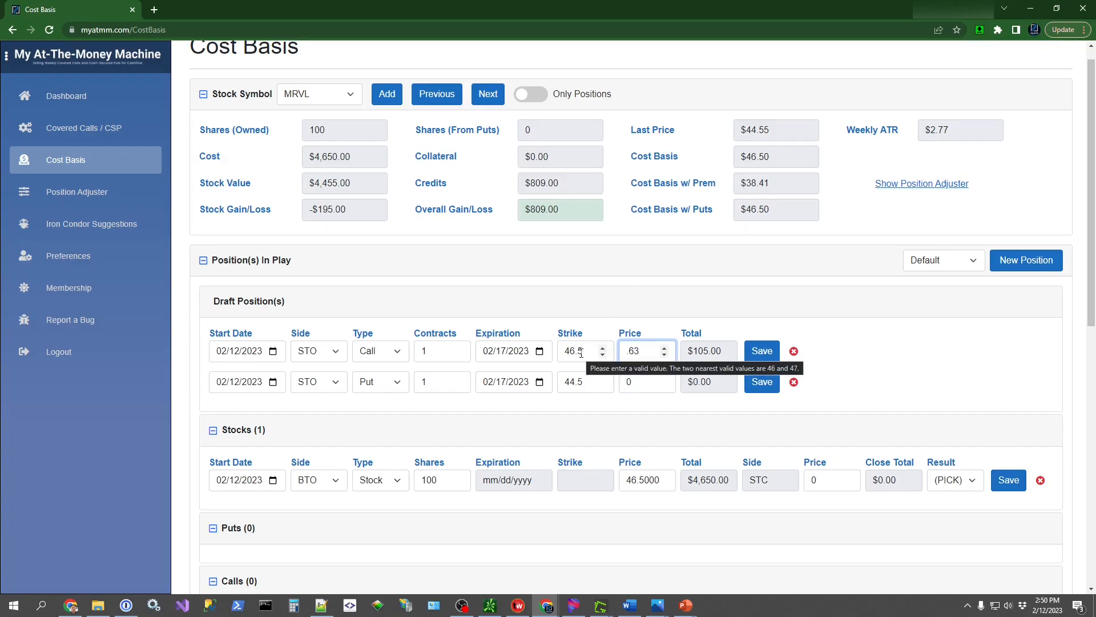
{"action": "left_click_drag", "start_coordinate": [779, 127], "coordinate": [729, 144]}
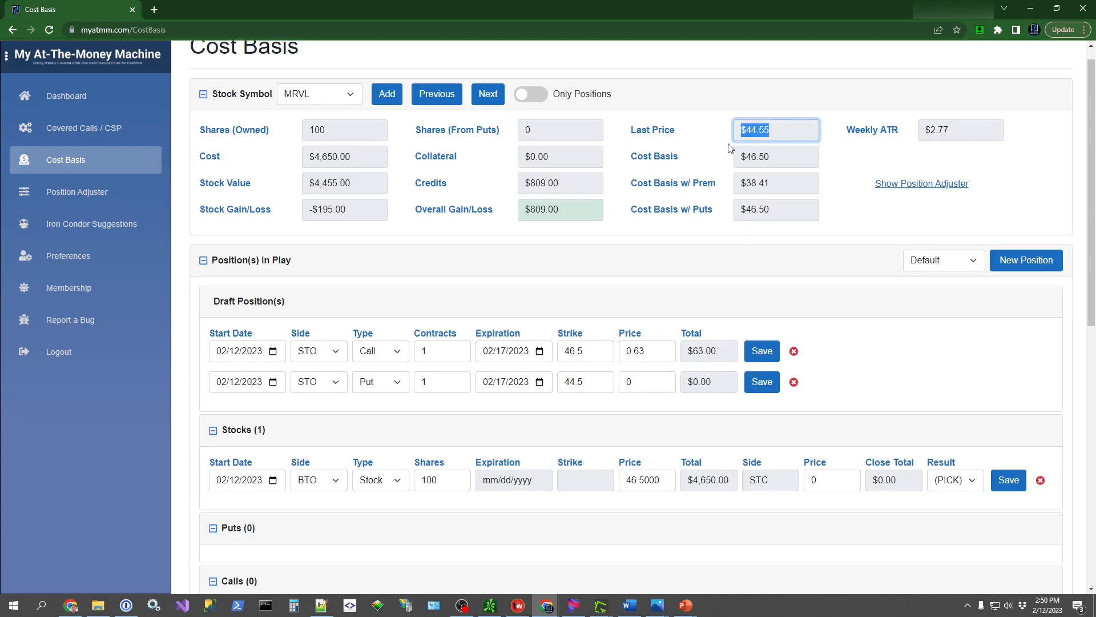
{"action": "left_click", "coordinate": [699, 251]}
{"action": "double_click", "coordinate": [626, 381]}
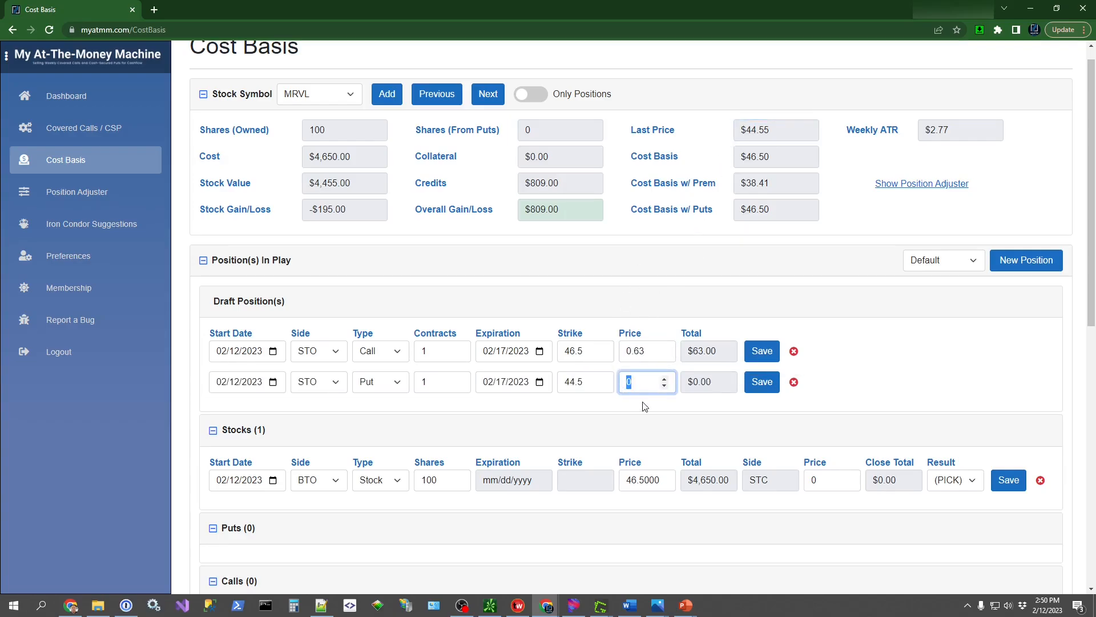
{"action": "type", "text": "1.05"}
{"action": "key", "text": "Tab"}
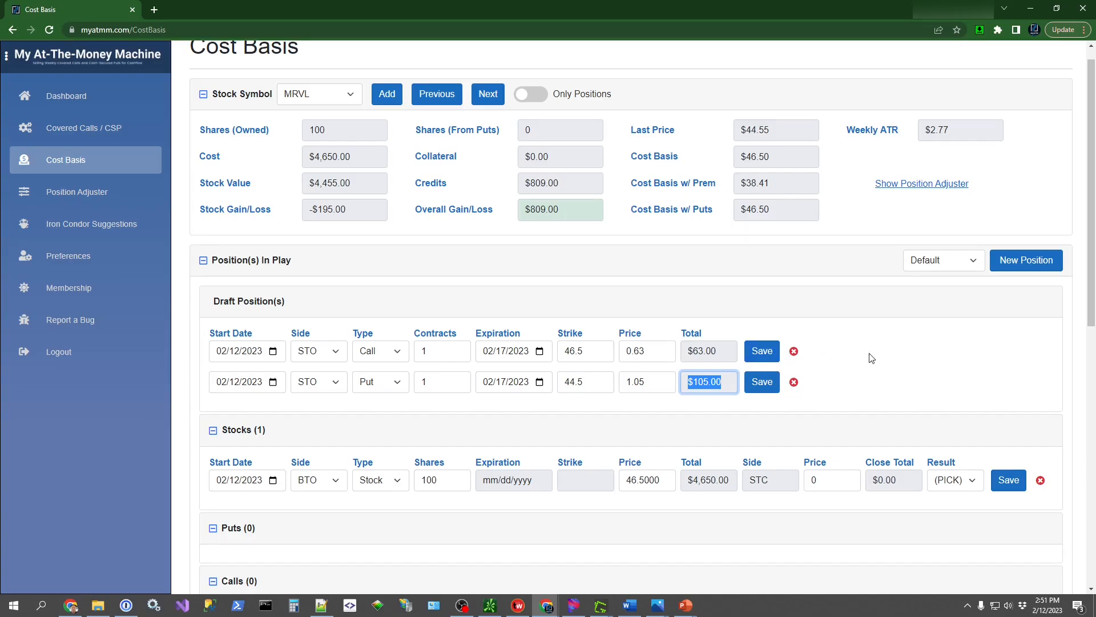
Step: Save the draft call and the draft put to MRVL's positions in play
{"action": "scroll", "coordinate": [871, 358], "scroll_direction": "down", "scroll_amount": 1}
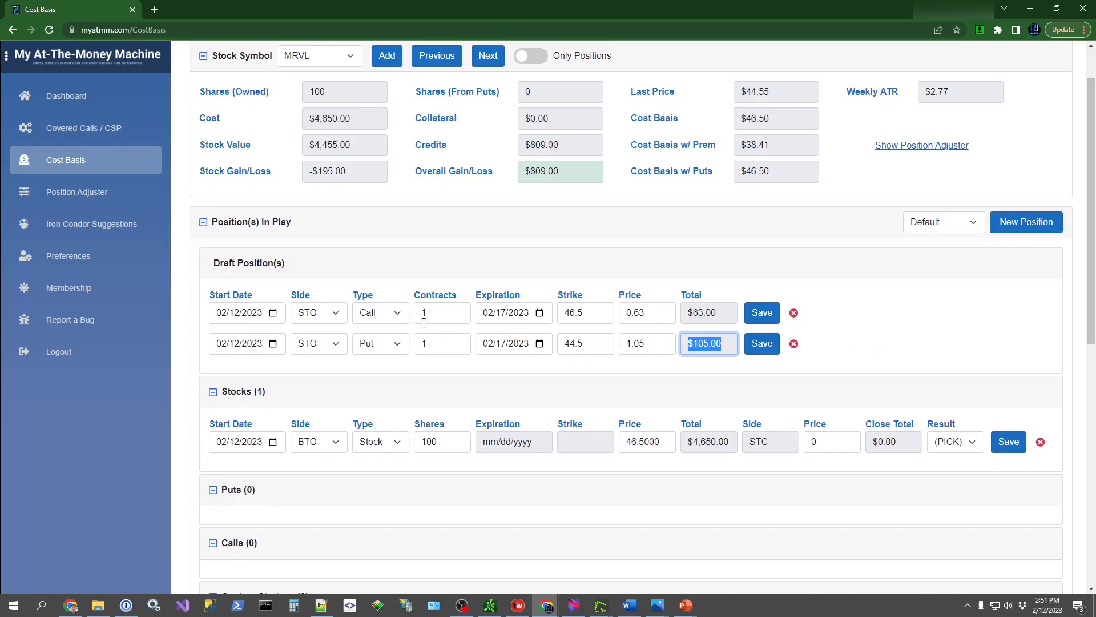
{"action": "left_click", "coordinate": [769, 312]}
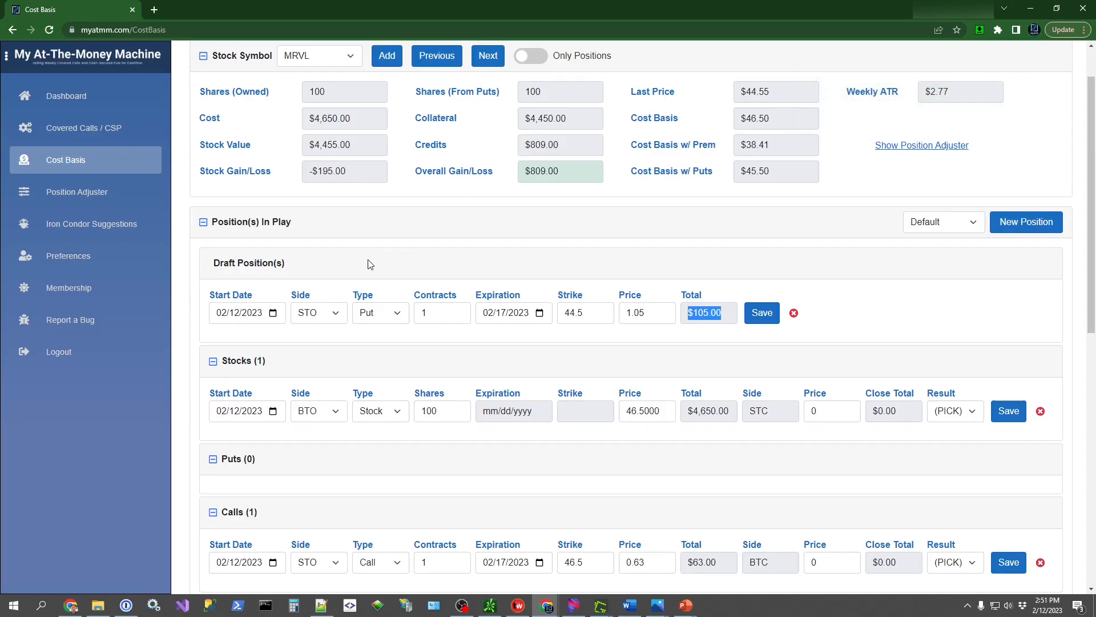
{"action": "left_click", "coordinate": [753, 314]}
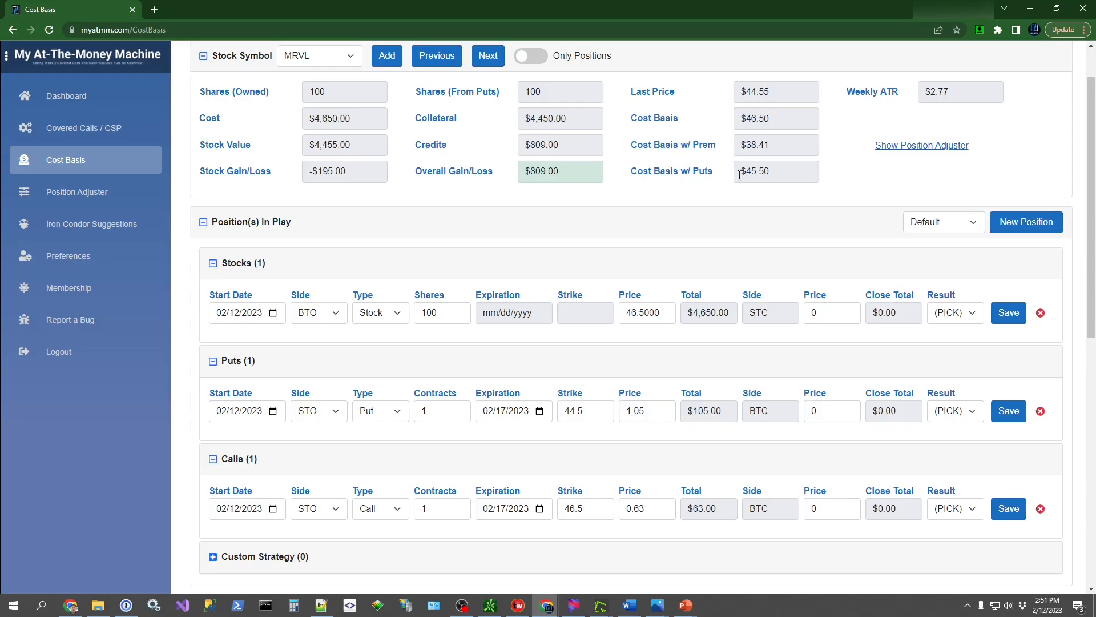
Step: Review the shares from puts, collateral and cost basis in the MRVL summary
{"action": "left_click_drag", "start_coordinate": [545, 97], "coordinate": [567, 120]}
{"action": "left_click", "coordinate": [530, 118]}
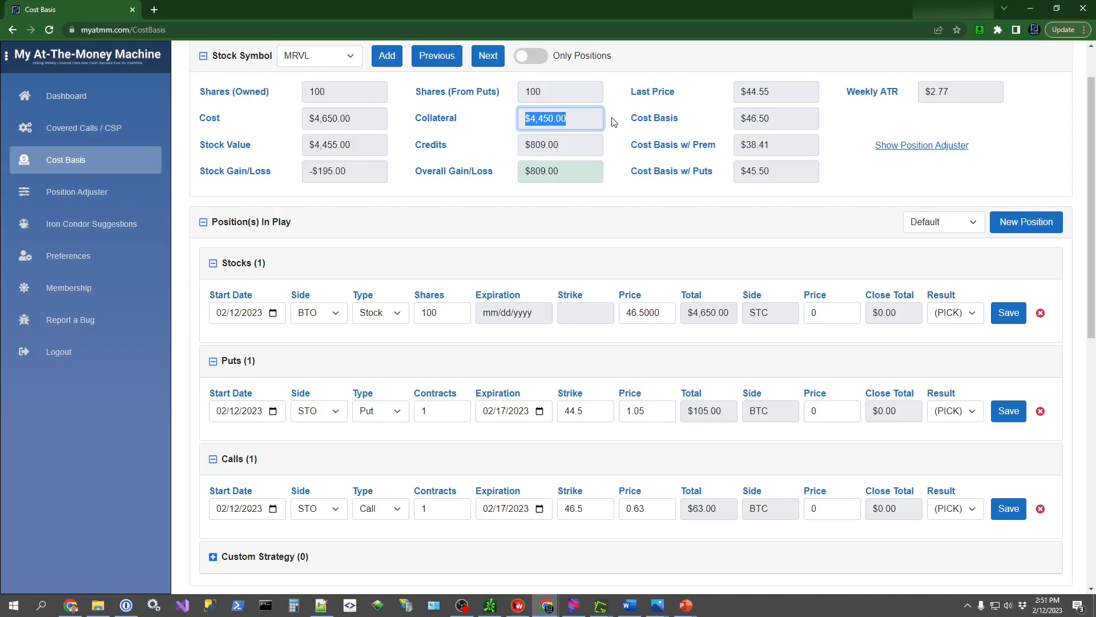
{"action": "left_click", "coordinate": [614, 121]}
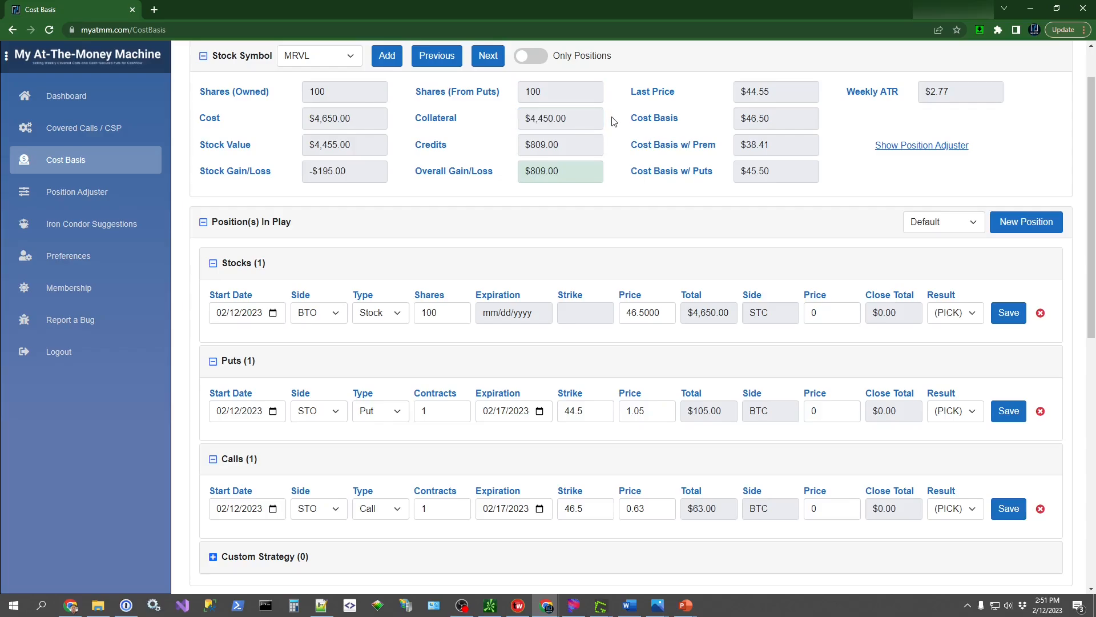
{"action": "left_click_drag", "start_coordinate": [768, 118], "coordinate": [736, 119]}
{"action": "left_click", "coordinate": [778, 118]}
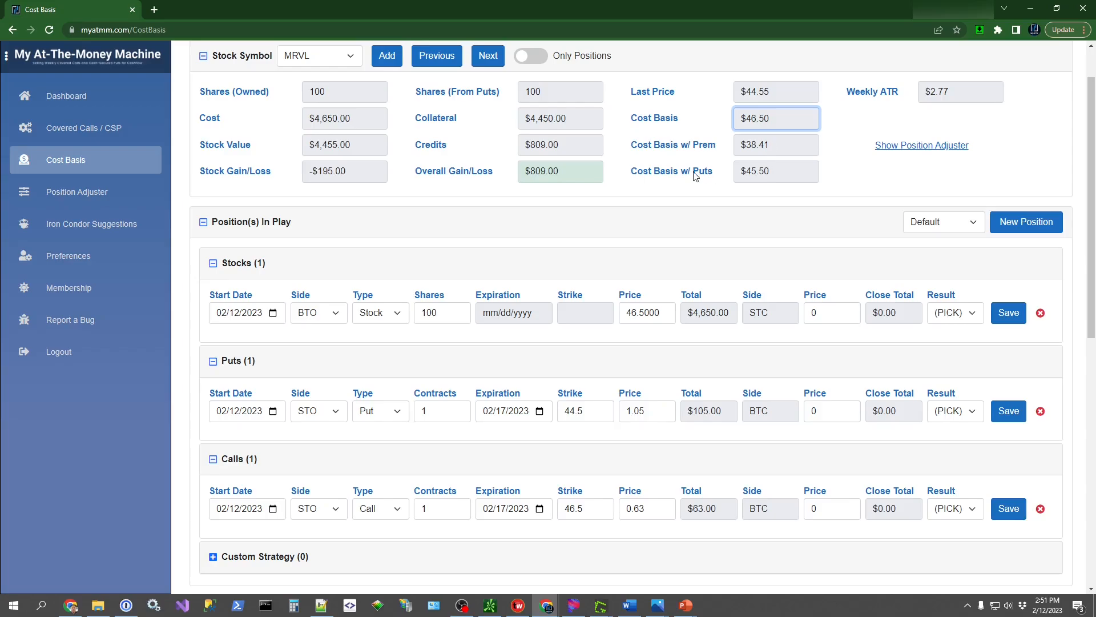
Step: Examine the cost basis with puts in MRVL's summary alongside the open put and call positions
{"action": "left_click_drag", "start_coordinate": [774, 171], "coordinate": [737, 171]}
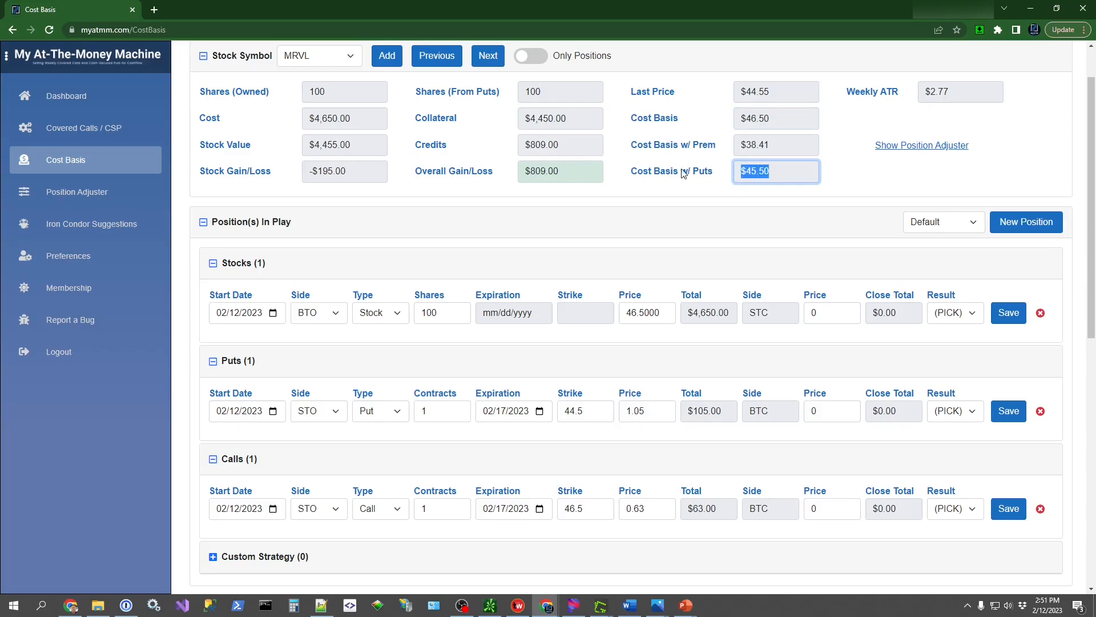
{"action": "left_click", "coordinate": [754, 172]}
{"action": "left_click_drag", "start_coordinate": [747, 172], "coordinate": [772, 171]}
{"action": "left_click", "coordinate": [752, 181]}
{"action": "left_click_drag", "start_coordinate": [771, 173], "coordinate": [745, 172]}
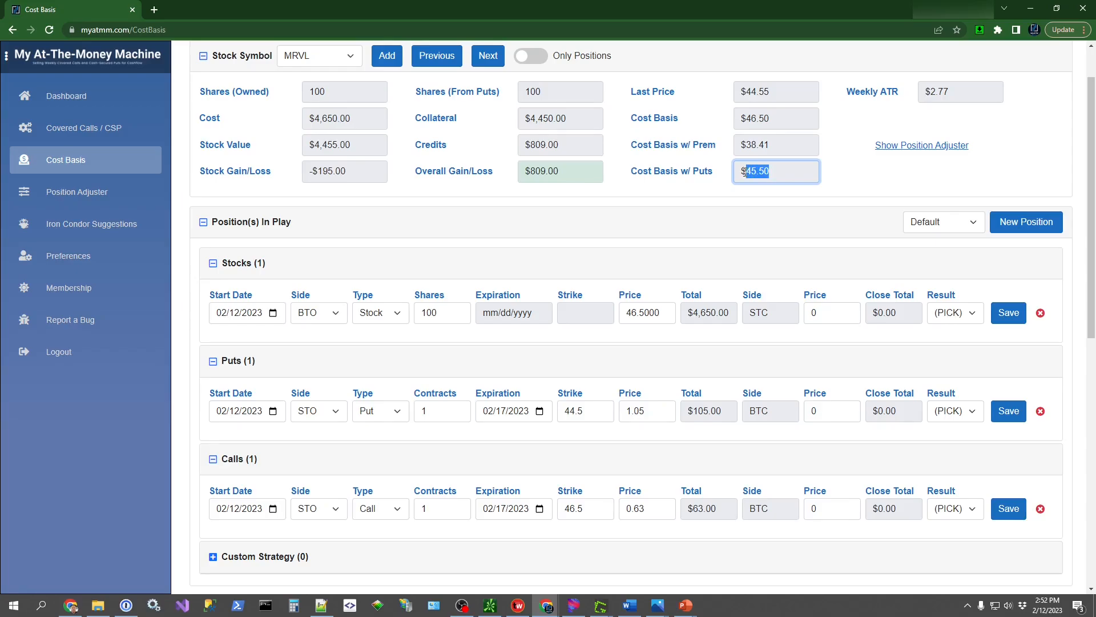
{"action": "left_click", "coordinate": [743, 201]}
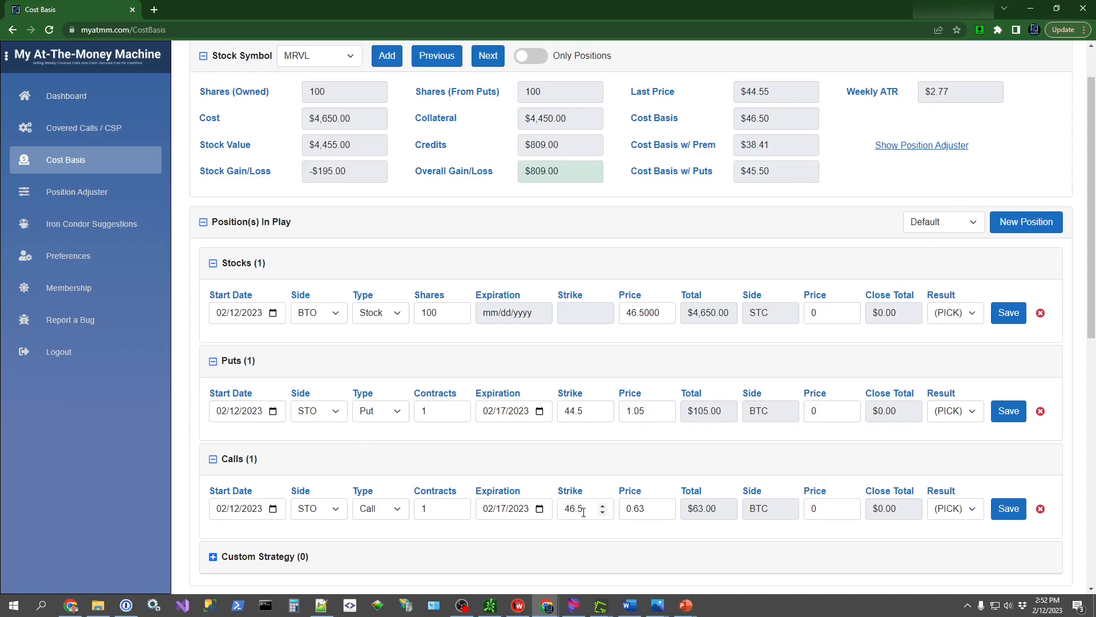
{"action": "mouse_move", "coordinate": [583, 512]}
{"action": "key", "text": "alt+Tab"}
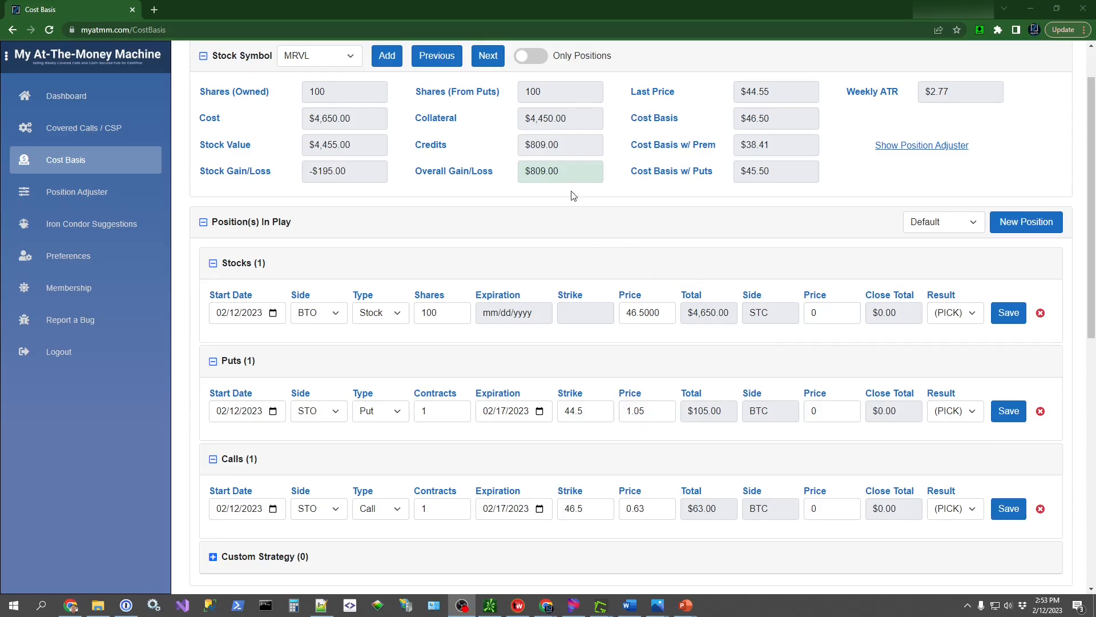
Step: Examine the overall gain/loss in MRVL's summary against its positions in play
{"action": "left_click_drag", "start_coordinate": [564, 172], "coordinate": [527, 183]}
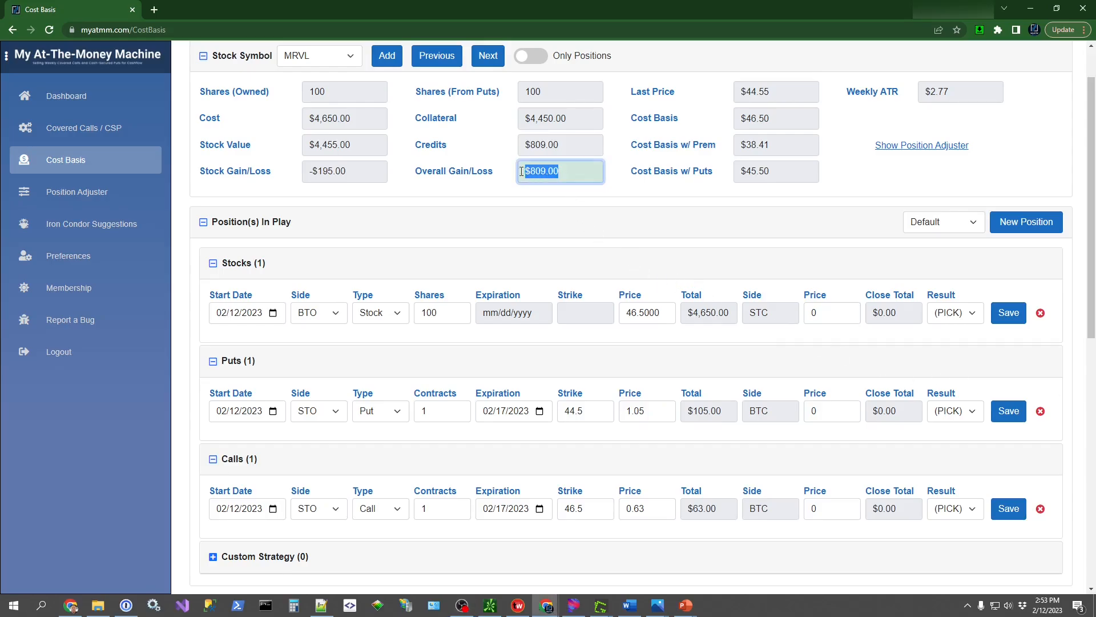
{"action": "left_click", "coordinate": [562, 200]}
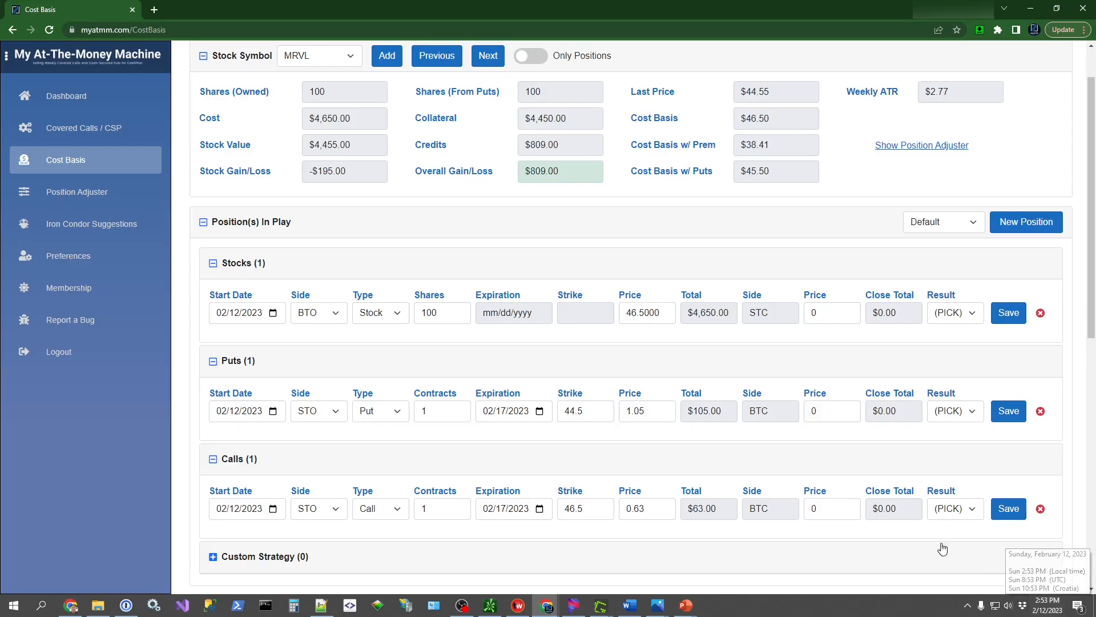
{"action": "left_click_drag", "start_coordinate": [565, 176], "coordinate": [522, 174]}
{"action": "left_click", "coordinate": [559, 195]}
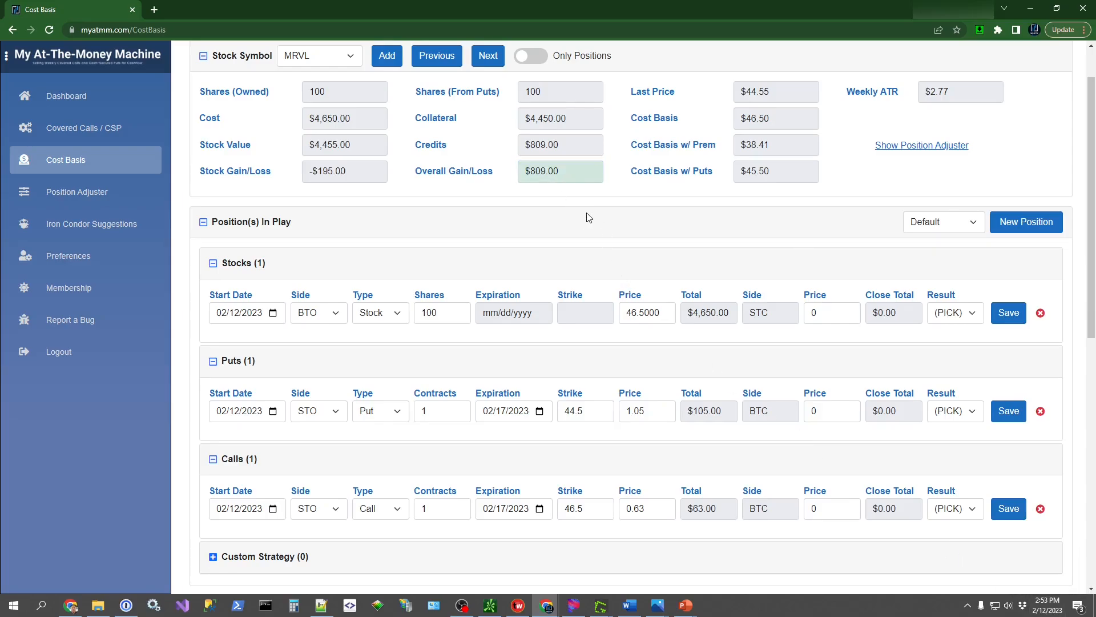
{"action": "scroll", "coordinate": [631, 244], "scroll_direction": "down", "scroll_amount": 1}
{"action": "scroll", "coordinate": [631, 244], "scroll_direction": "down", "scroll_amount": 2}
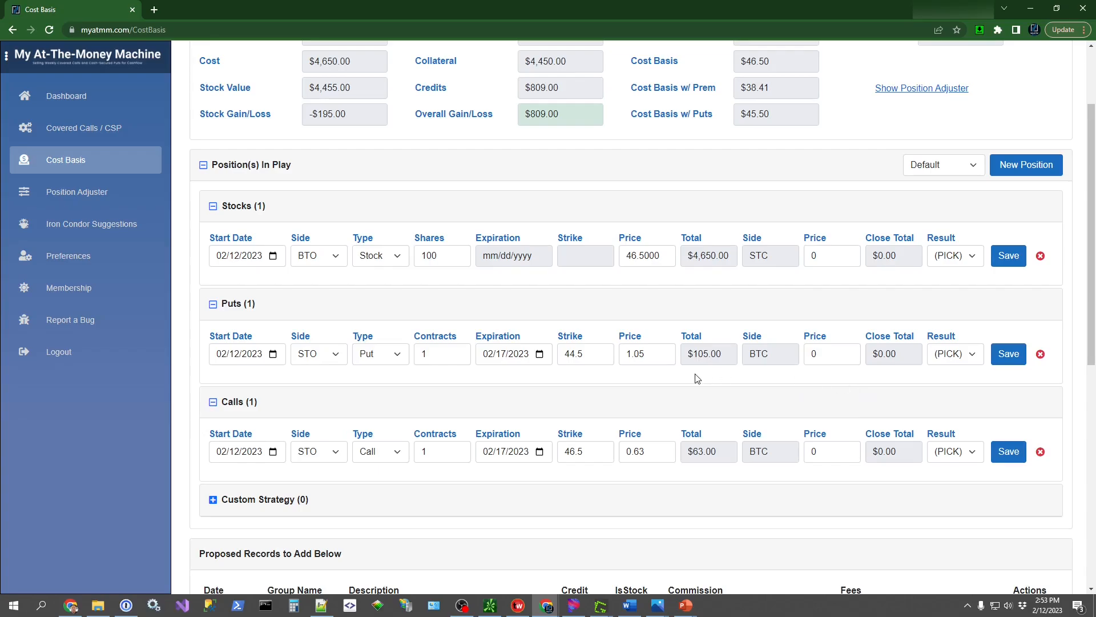
{"action": "left_click_drag", "start_coordinate": [561, 114], "coordinate": [504, 121]}
{"action": "left_click", "coordinate": [552, 146]}
Step: Look through MRVL's recorded transactions and the result options available for the short put
{"action": "scroll", "coordinate": [756, 387], "scroll_direction": "down", "scroll_amount": 5}
{"action": "scroll", "coordinate": [756, 443], "scroll_direction": "down", "scroll_amount": 2}
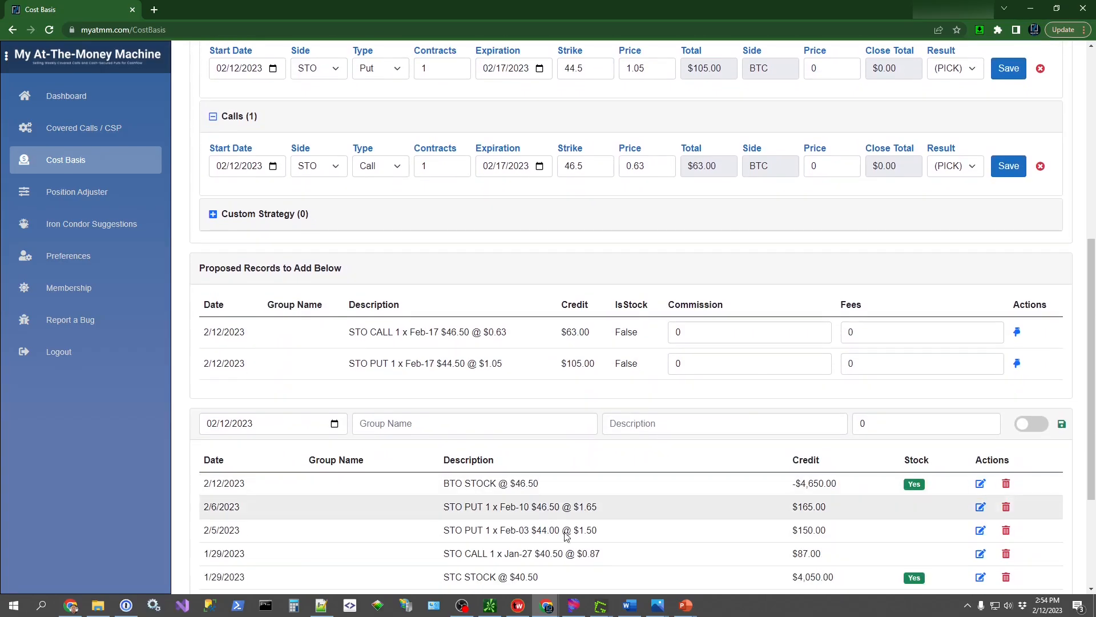
{"action": "scroll", "coordinate": [627, 553], "scroll_direction": "down", "scroll_amount": 4}
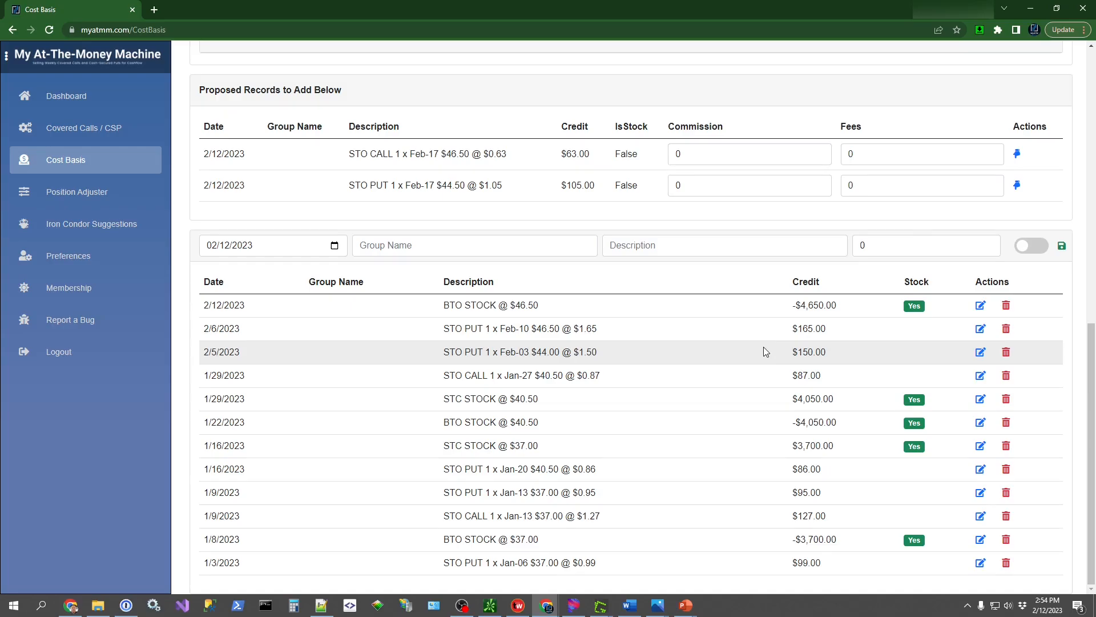
{"action": "scroll", "coordinate": [764, 350], "scroll_direction": "up", "scroll_amount": 5}
{"action": "scroll", "coordinate": [737, 305], "scroll_direction": "up", "scroll_amount": 2}
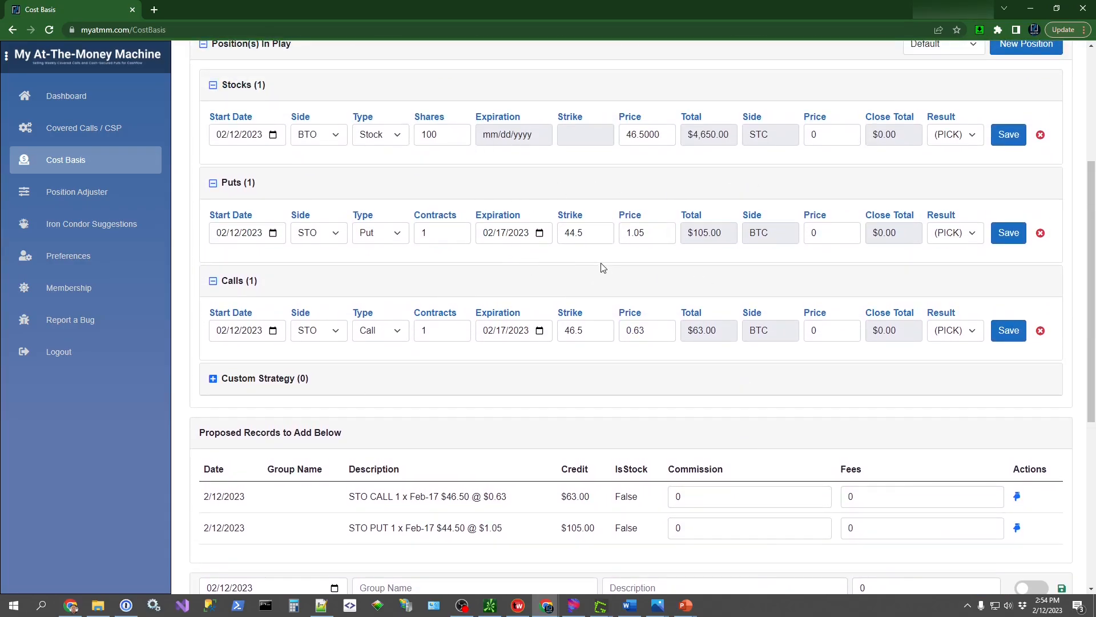
{"action": "left_click", "coordinate": [964, 236]}
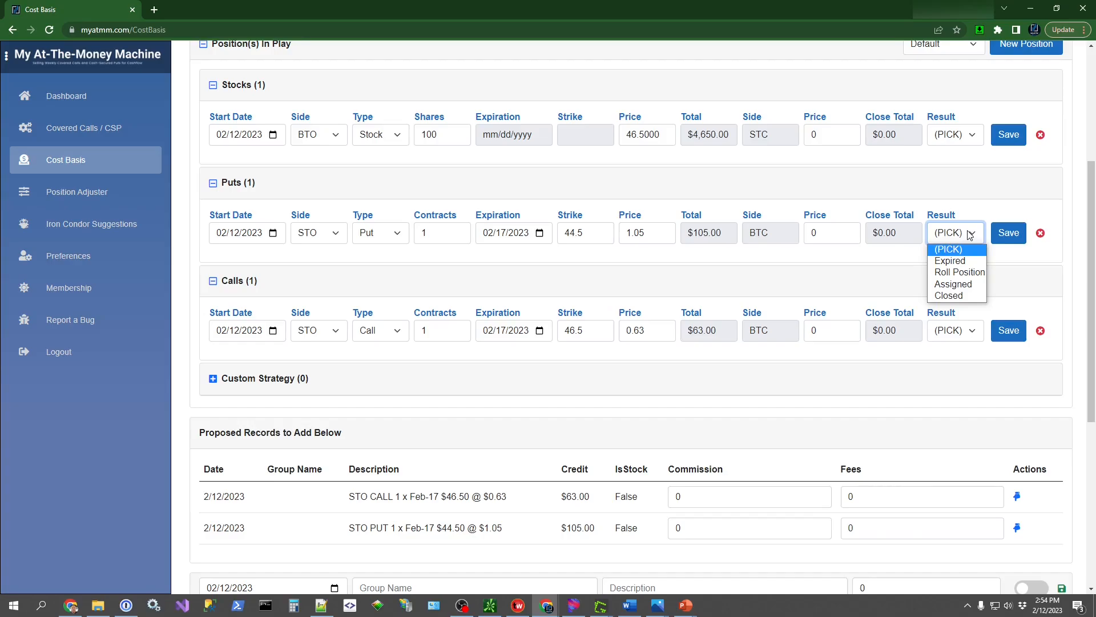
{"action": "left_click", "coordinate": [969, 235]}
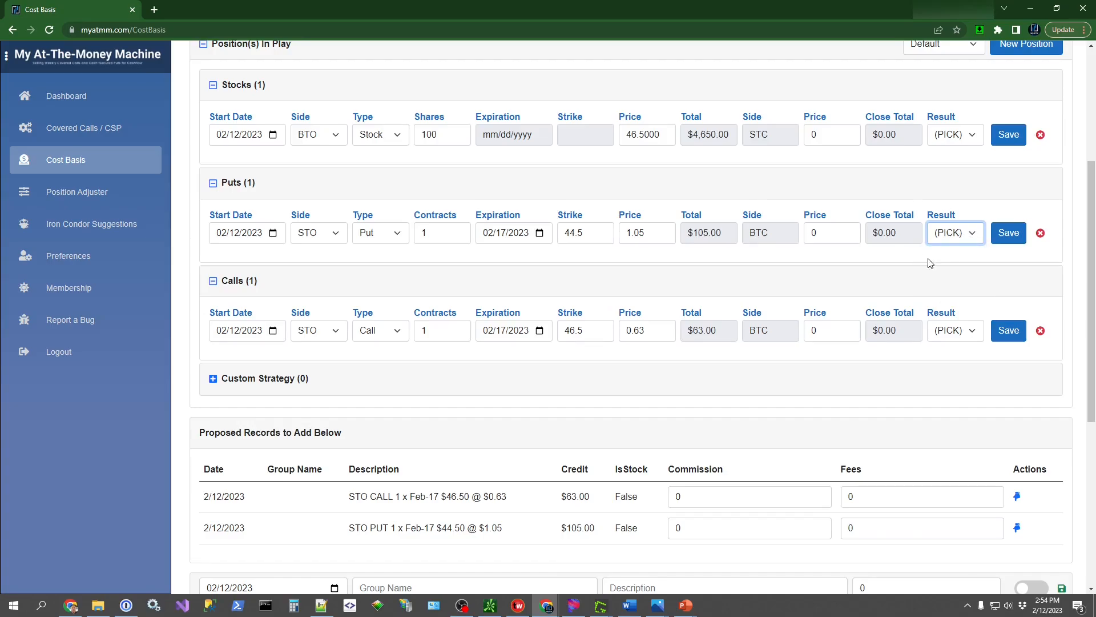
Step: Examine the credits of the proposed call and put records awaiting addition to MRVL's transactions
{"action": "scroll", "coordinate": [938, 294], "scroll_direction": "down", "scroll_amount": 2}
{"action": "scroll", "coordinate": [938, 294], "scroll_direction": "down", "scroll_amount": 3}
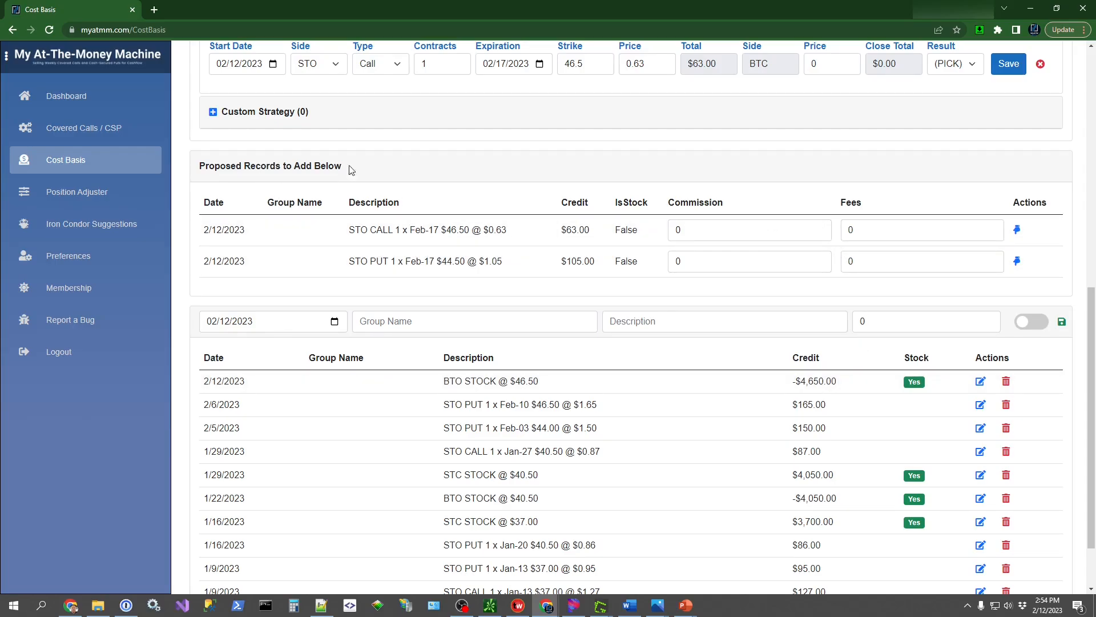
{"action": "left_click", "coordinate": [625, 319]}
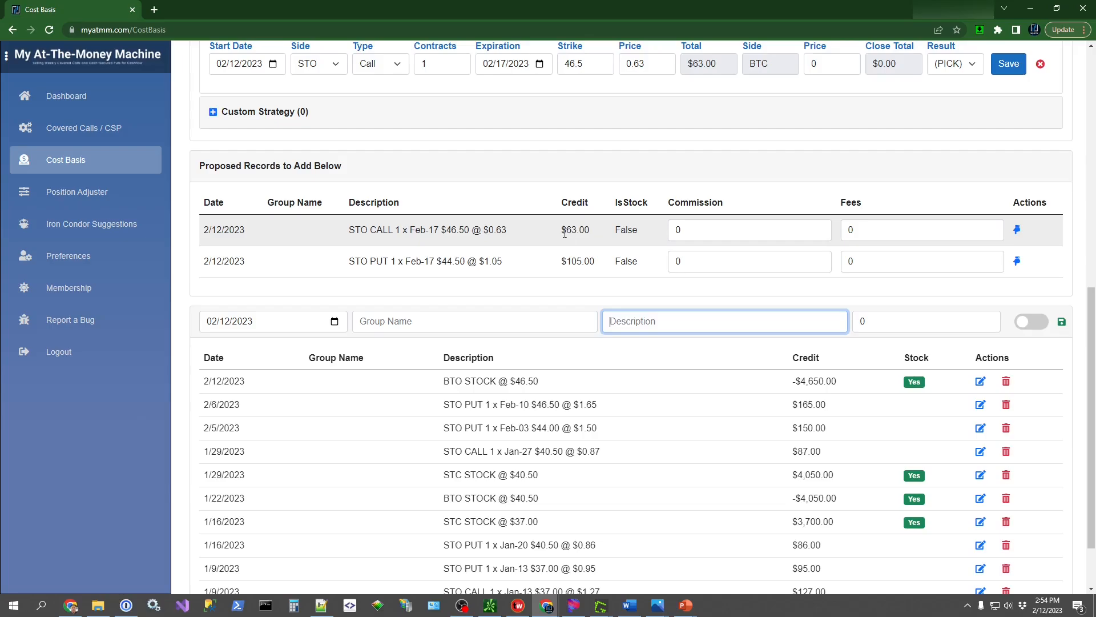
{"action": "left_click_drag", "start_coordinate": [562, 232], "coordinate": [603, 270]}
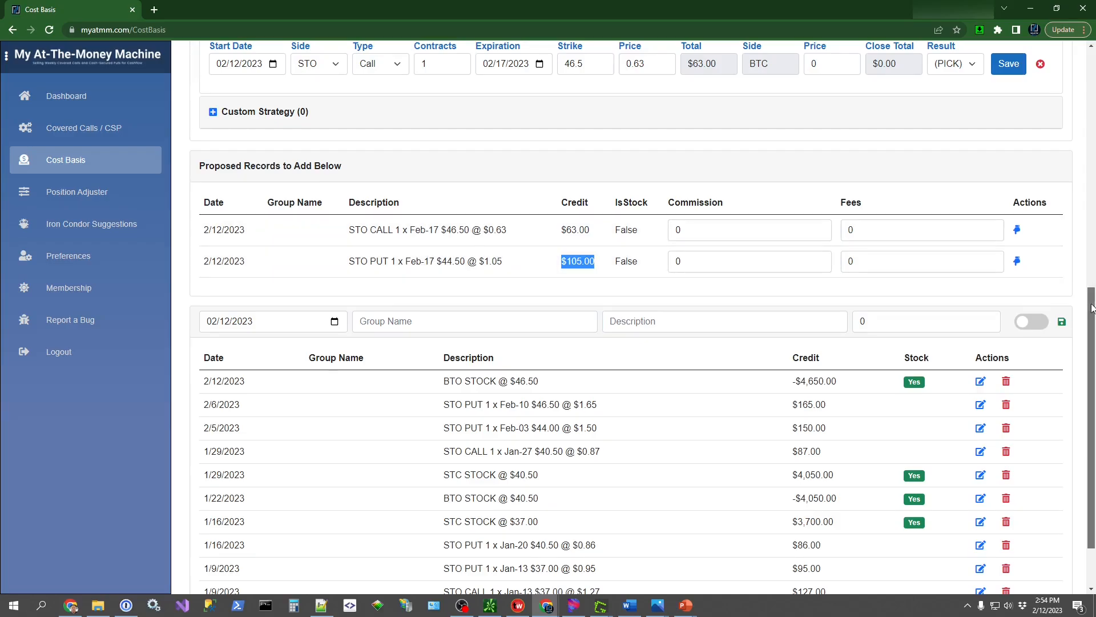
Step: Check MRVL's overall gain/loss and cost basis with premium in the summary
{"action": "scroll", "coordinate": [645, 196], "scroll_direction": "up", "scroll_amount": 8}
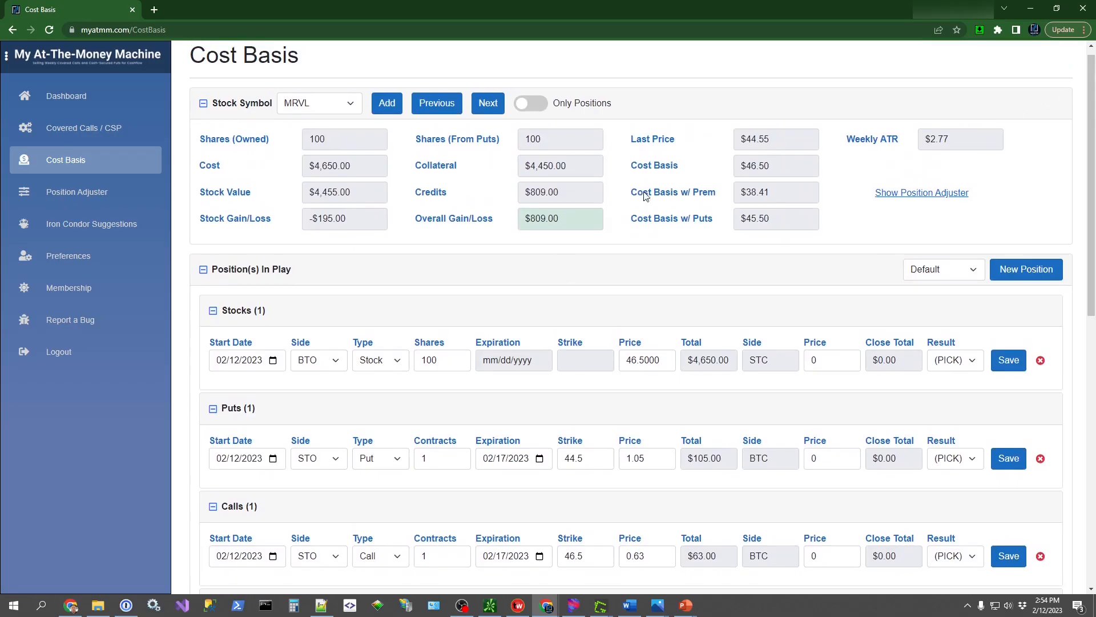
{"action": "left_click_drag", "start_coordinate": [566, 219], "coordinate": [506, 224]}
{"action": "left_click", "coordinate": [577, 244]}
{"action": "left_click_drag", "start_coordinate": [772, 189], "coordinate": [728, 194]}
{"action": "left_click", "coordinate": [731, 245]}
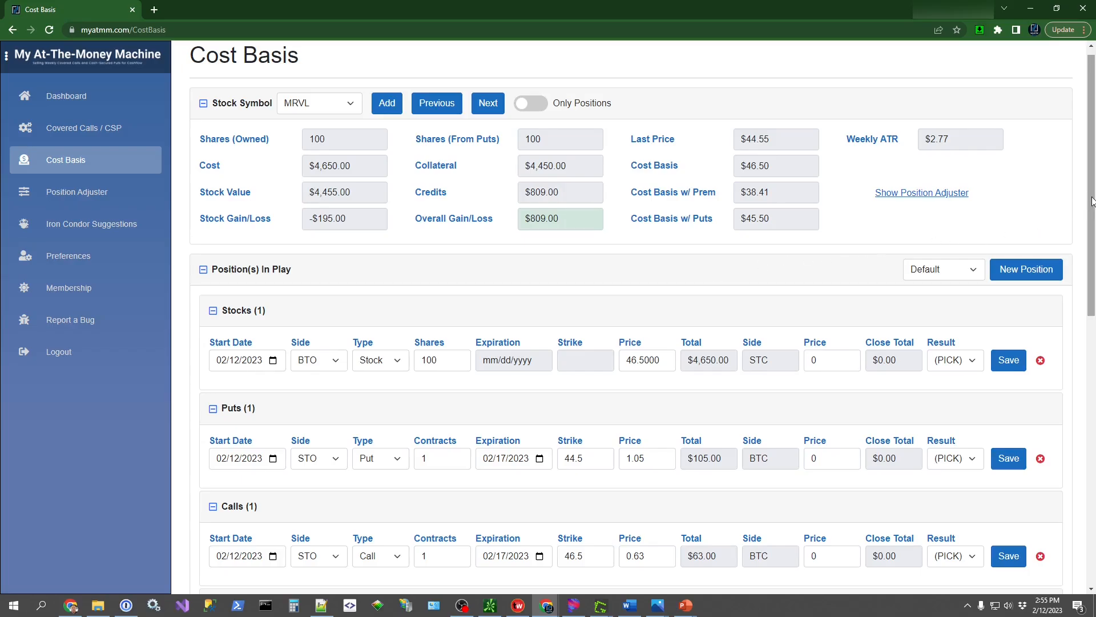
Step: Add the proposed Feb-17 $46.50 call at $0.63 and Feb-17 $44.50 put at $1.05 to MRVL's transaction records
{"action": "left_click_drag", "start_coordinate": [1093, 202], "coordinate": [1093, 229]}
{"action": "scroll", "coordinate": [1093, 228], "scroll_direction": "down", "scroll_amount": 7}
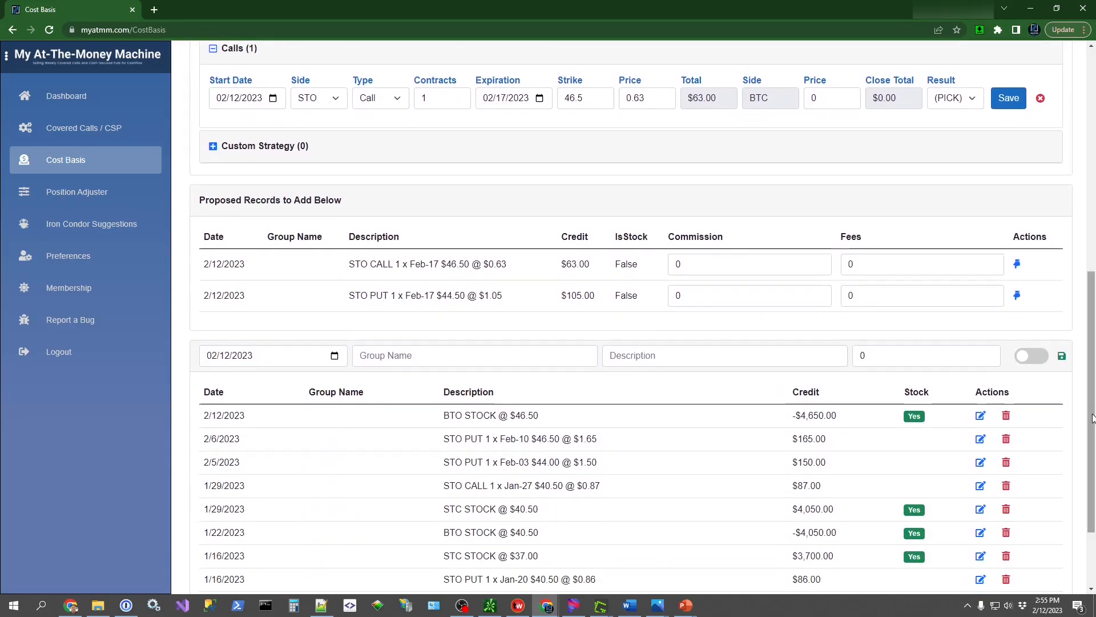
{"action": "left_click", "coordinate": [1017, 264]}
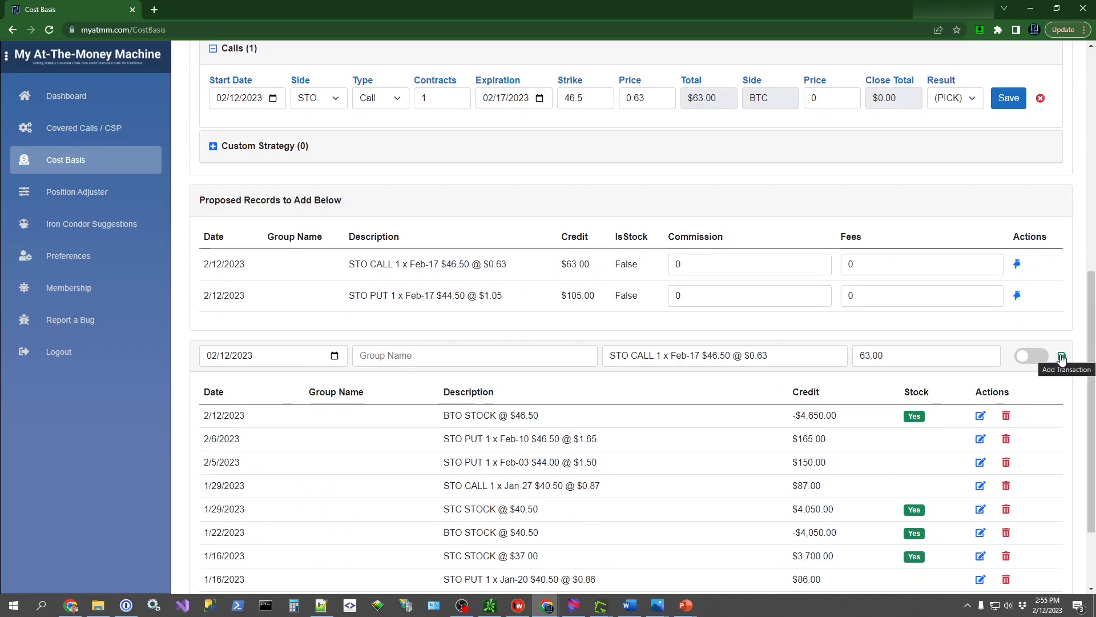
{"action": "left_click", "coordinate": [1061, 355]}
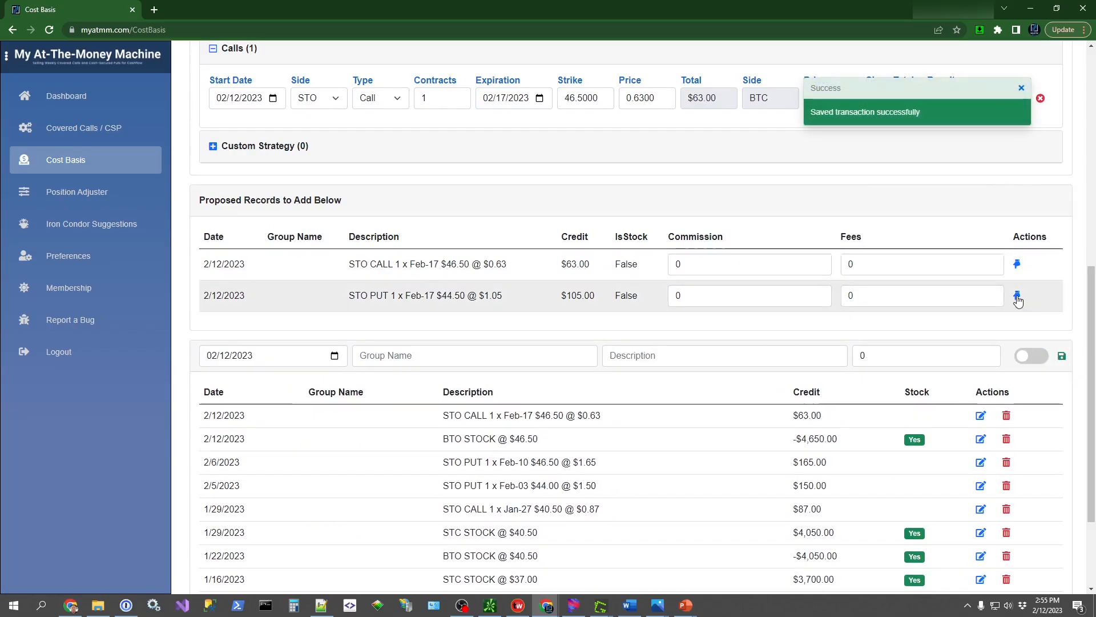
{"action": "left_click", "coordinate": [1017, 295]}
{"action": "left_click", "coordinate": [1062, 355]}
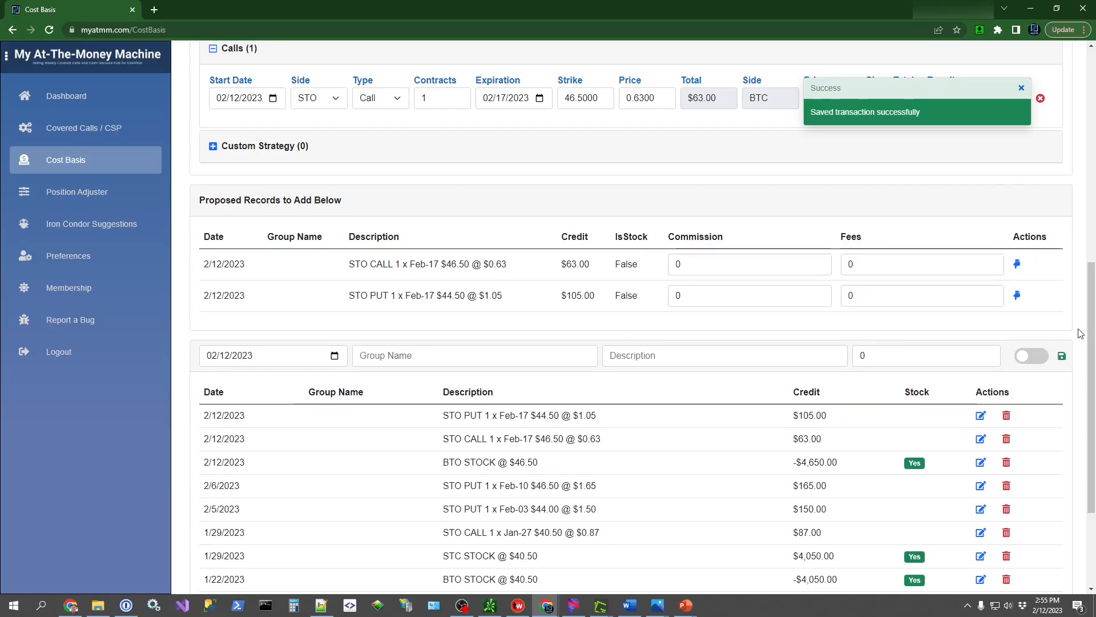
Step: Review the updated cost basis with premium and overall gain/loss in MRVL's summary
{"action": "scroll", "coordinate": [1092, 316], "scroll_direction": "up", "scroll_amount": 9}
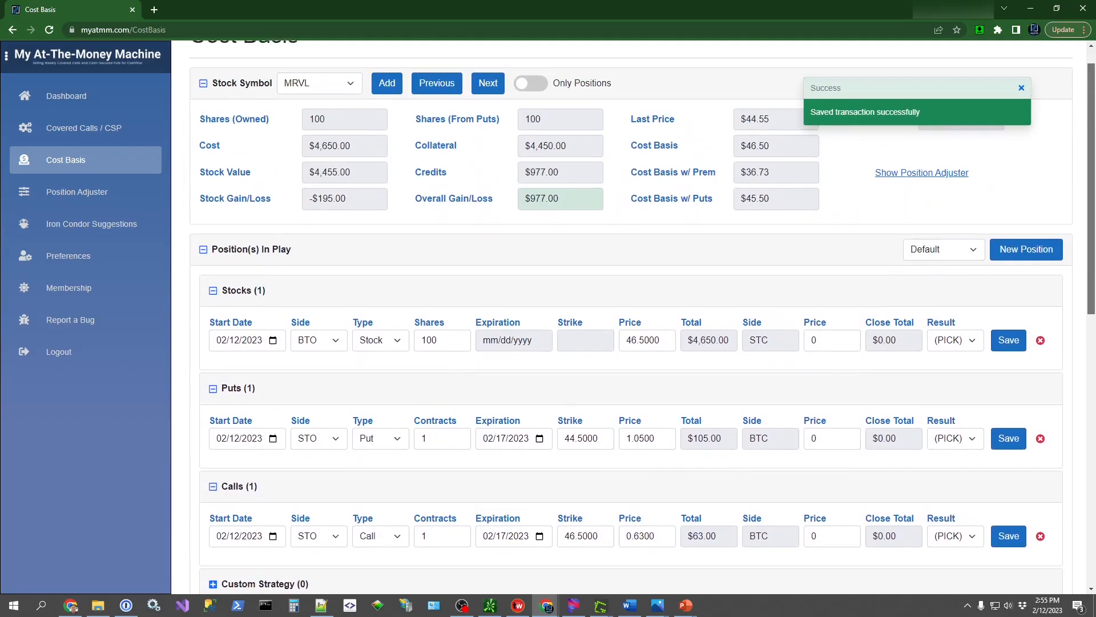
{"action": "left_click_drag", "start_coordinate": [775, 204], "coordinate": [728, 205]}
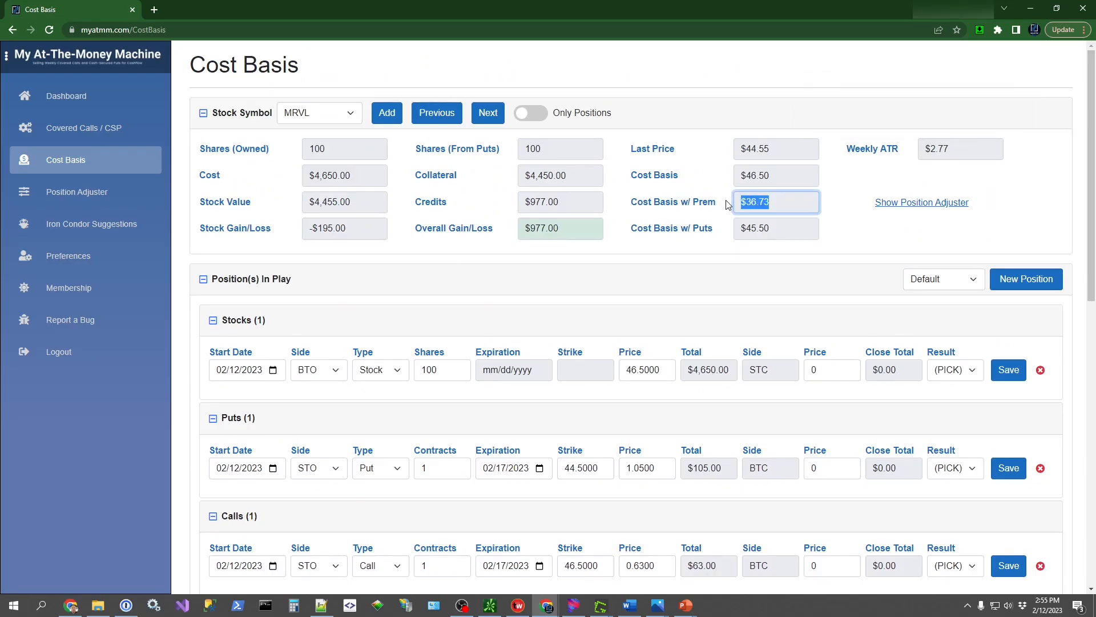
{"action": "left_click", "coordinate": [735, 205]}
{"action": "left_click_drag", "start_coordinate": [740, 202], "coordinate": [781, 199]}
{"action": "left_click_drag", "start_coordinate": [565, 230], "coordinate": [520, 229]}
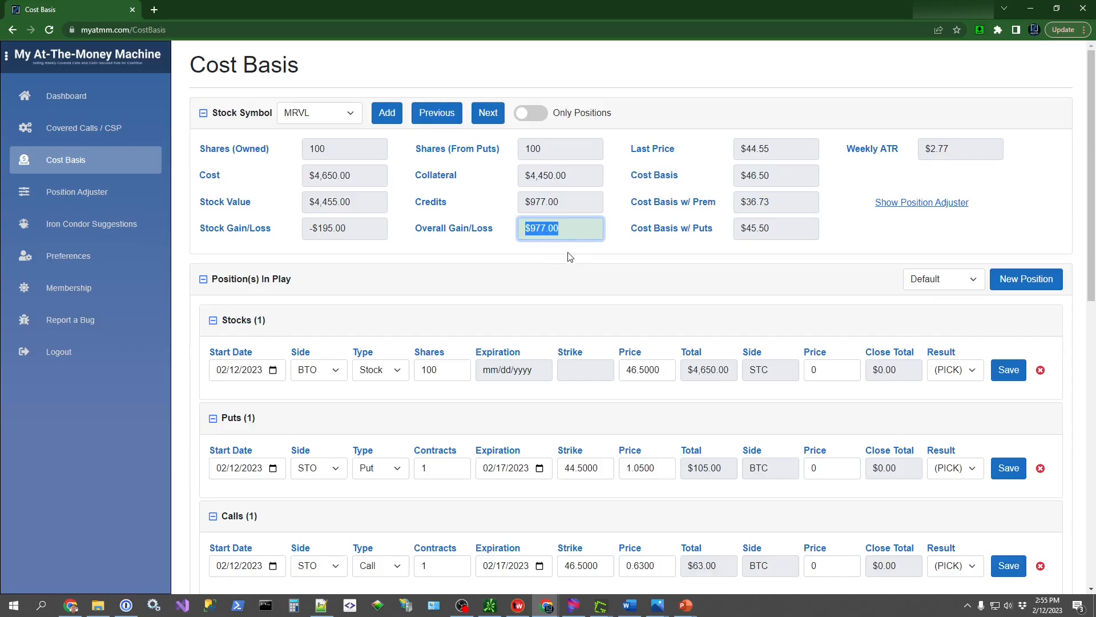
{"action": "left_click", "coordinate": [578, 264]}
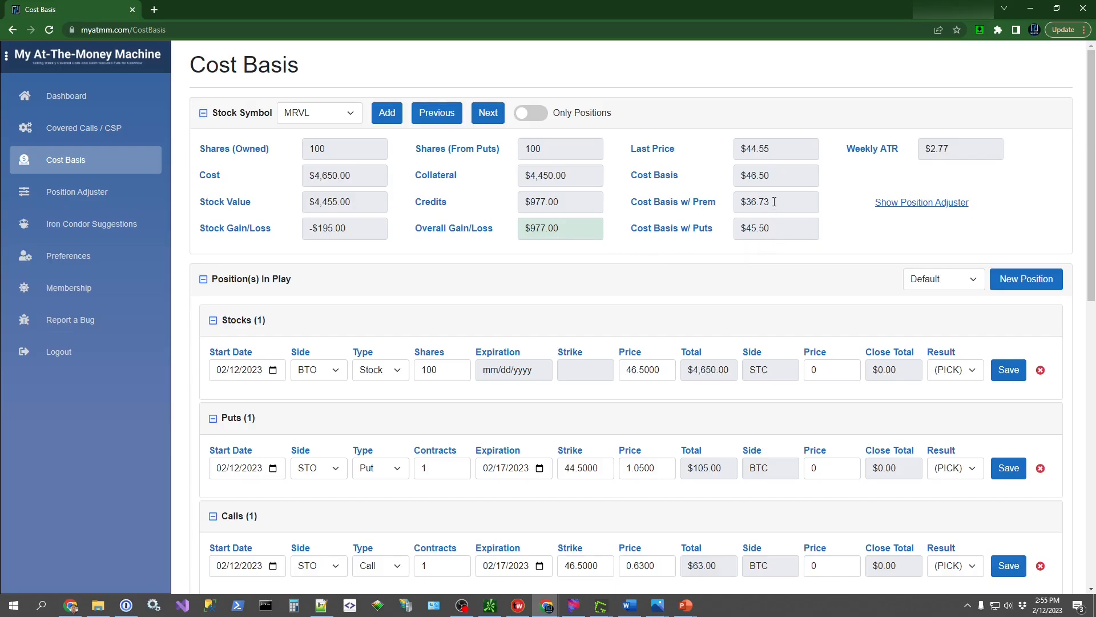
Step: Compare MRVL's cost basis with premium against its plain cost basis
{"action": "left_click_drag", "start_coordinate": [775, 202], "coordinate": [736, 207]}
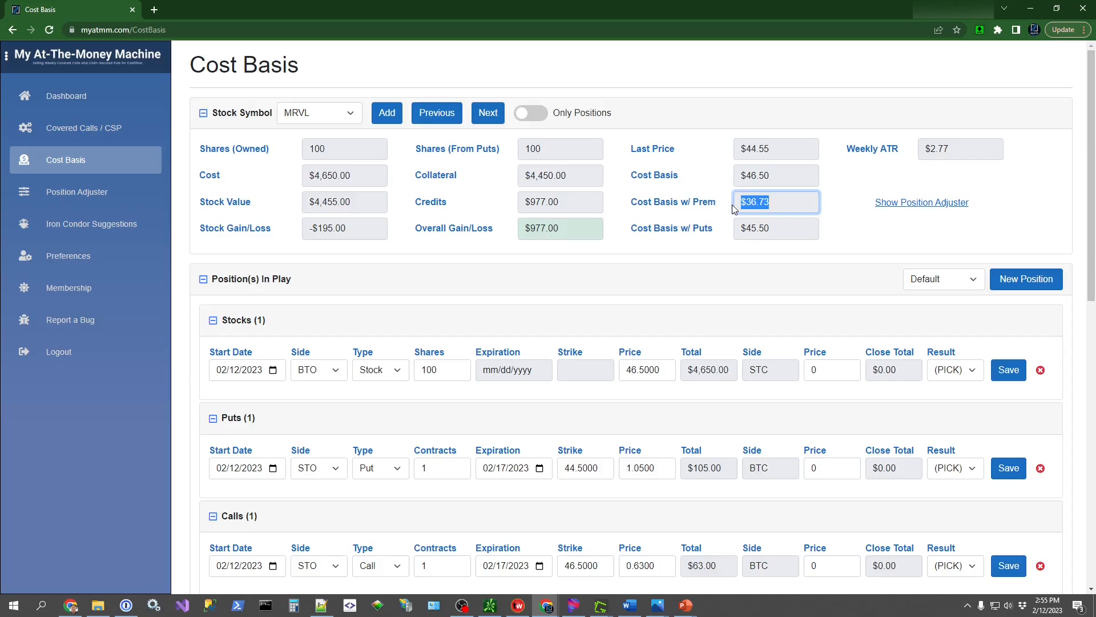
{"action": "left_click", "coordinate": [772, 204]}
{"action": "left_click_drag", "start_coordinate": [774, 201], "coordinate": [730, 206]}
{"action": "left_click", "coordinate": [518, 268]}
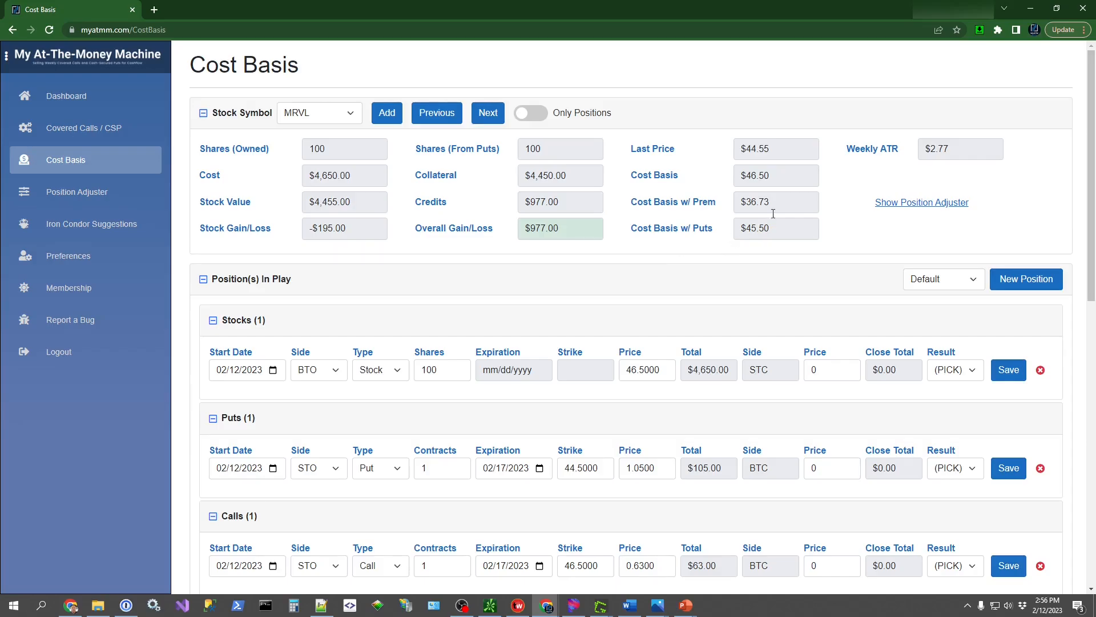
{"action": "left_click_drag", "start_coordinate": [772, 202], "coordinate": [740, 203]}
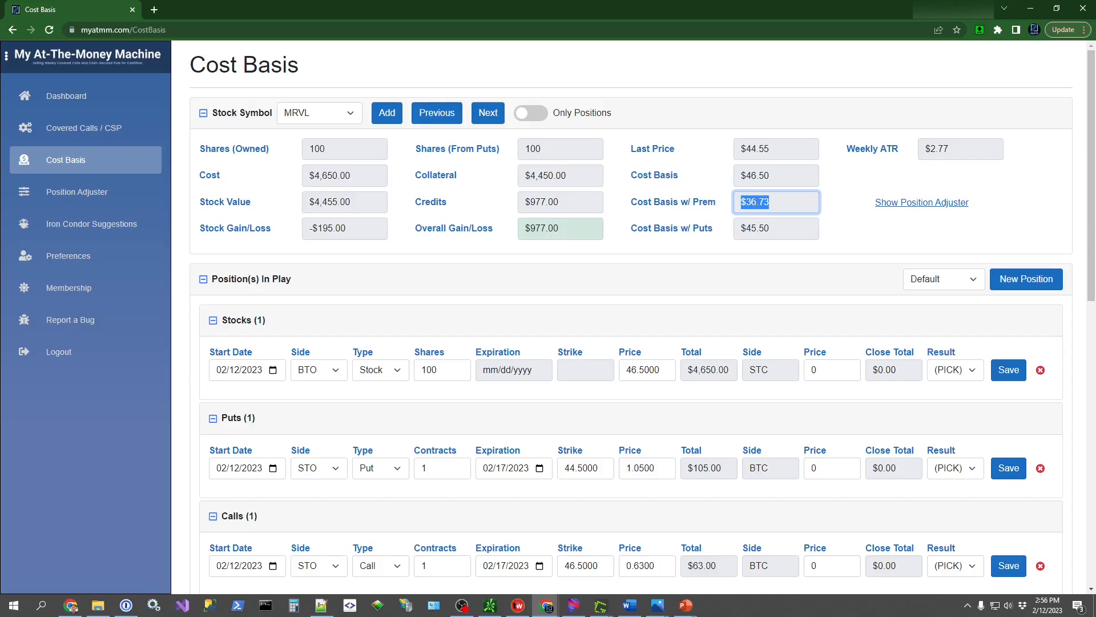
{"action": "left_click", "coordinate": [770, 202]}
{"action": "left_click_drag", "start_coordinate": [770, 175], "coordinate": [742, 176]}
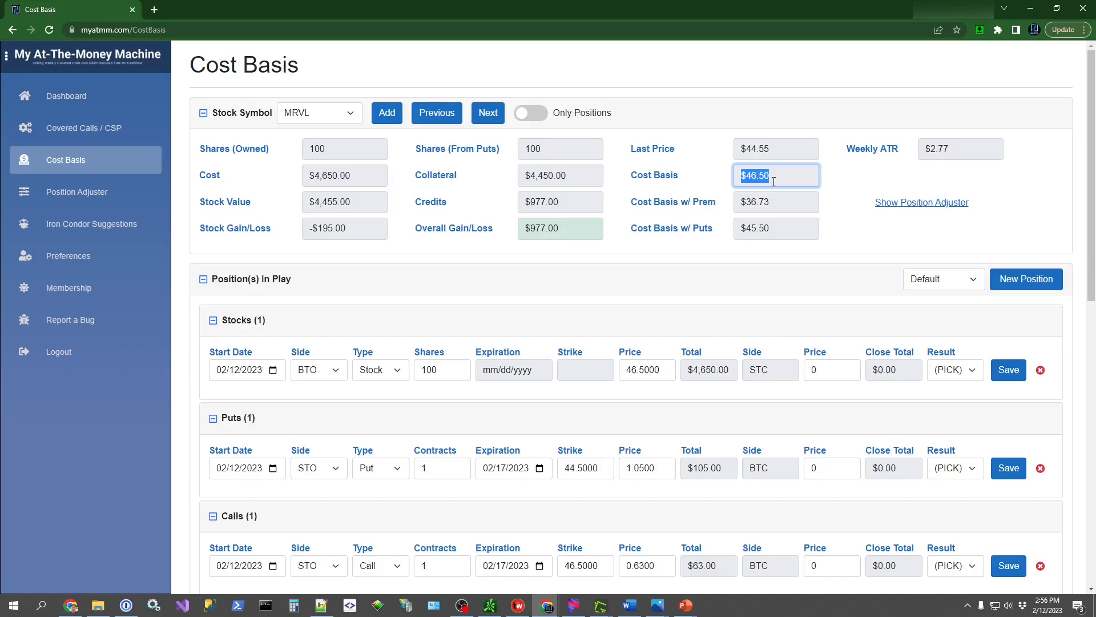
{"action": "left_click_drag", "start_coordinate": [774, 201], "coordinate": [724, 206]}
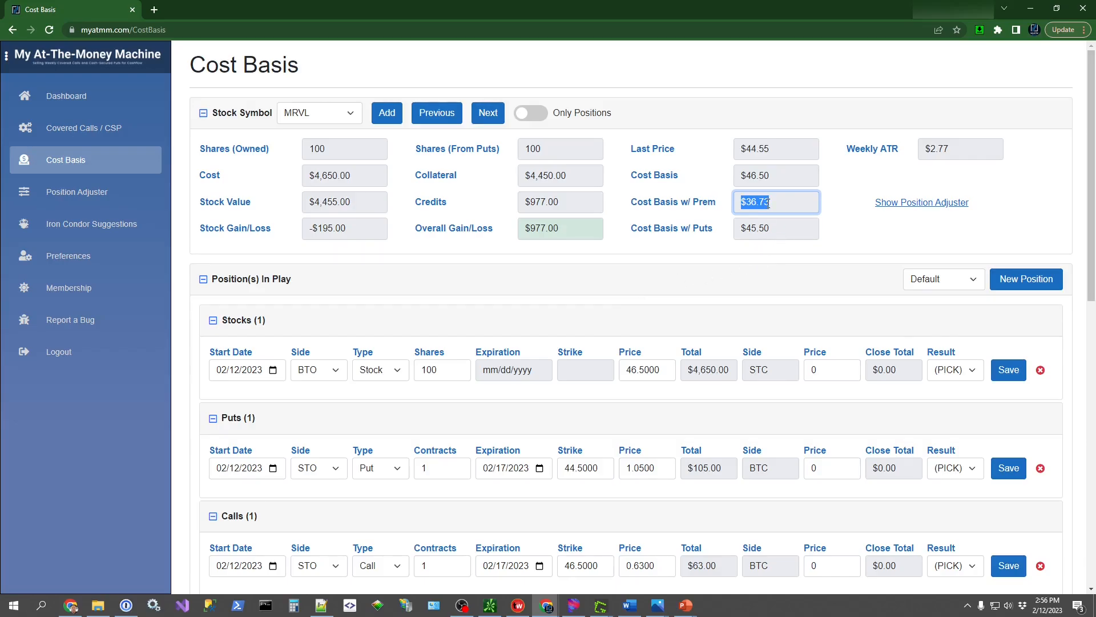
{"action": "left_click_drag", "start_coordinate": [775, 202], "coordinate": [737, 203]}
{"action": "left_click", "coordinate": [772, 205]}
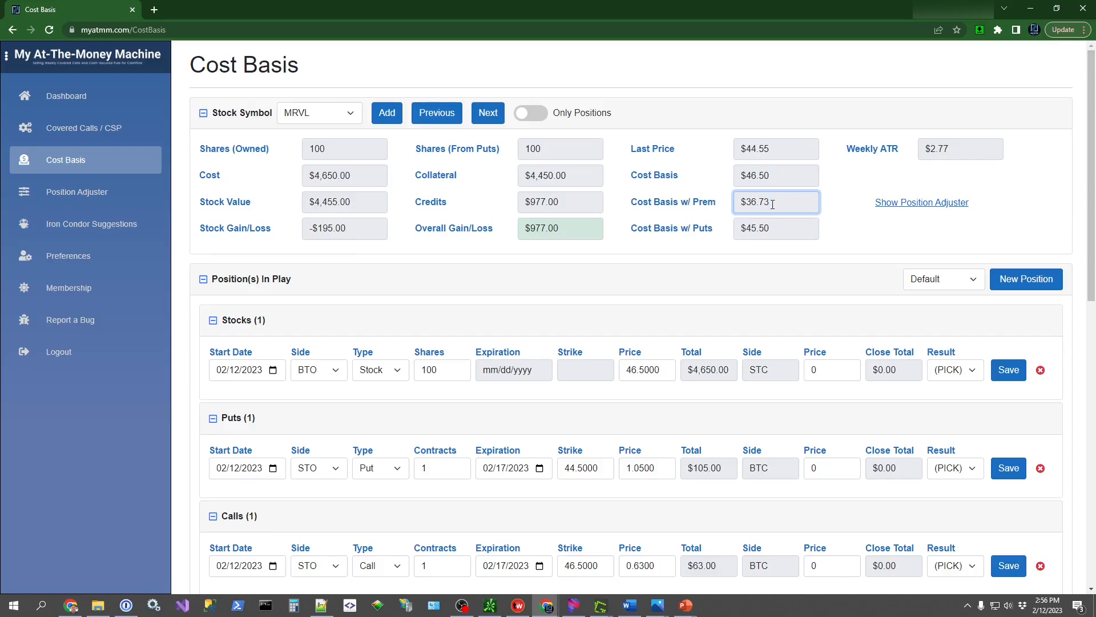